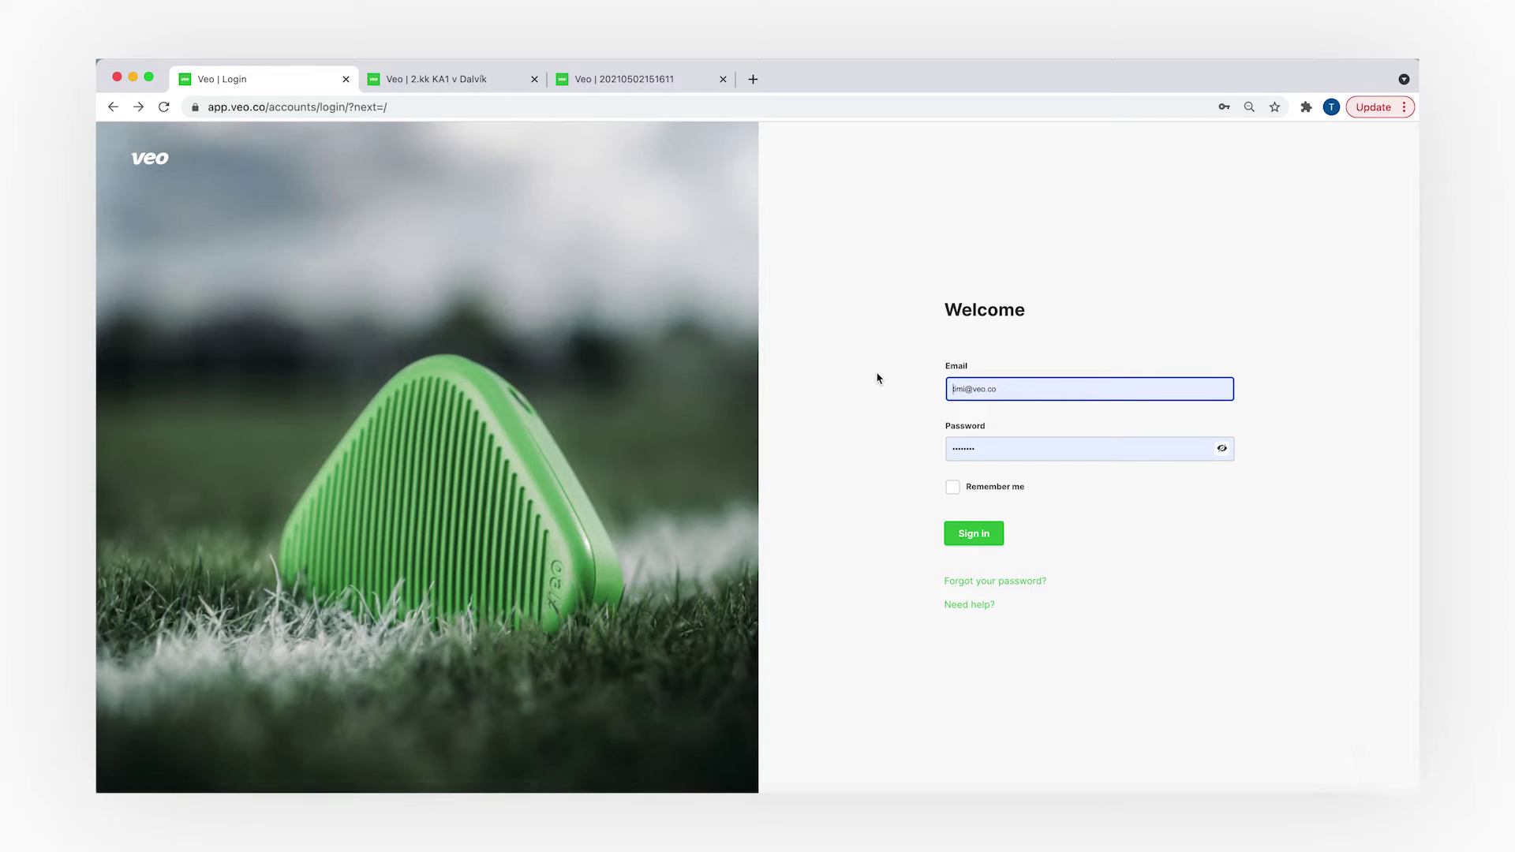
- Sign in to Veo and open the main navigation menu to reach the Teams list
left_click(955, 532)
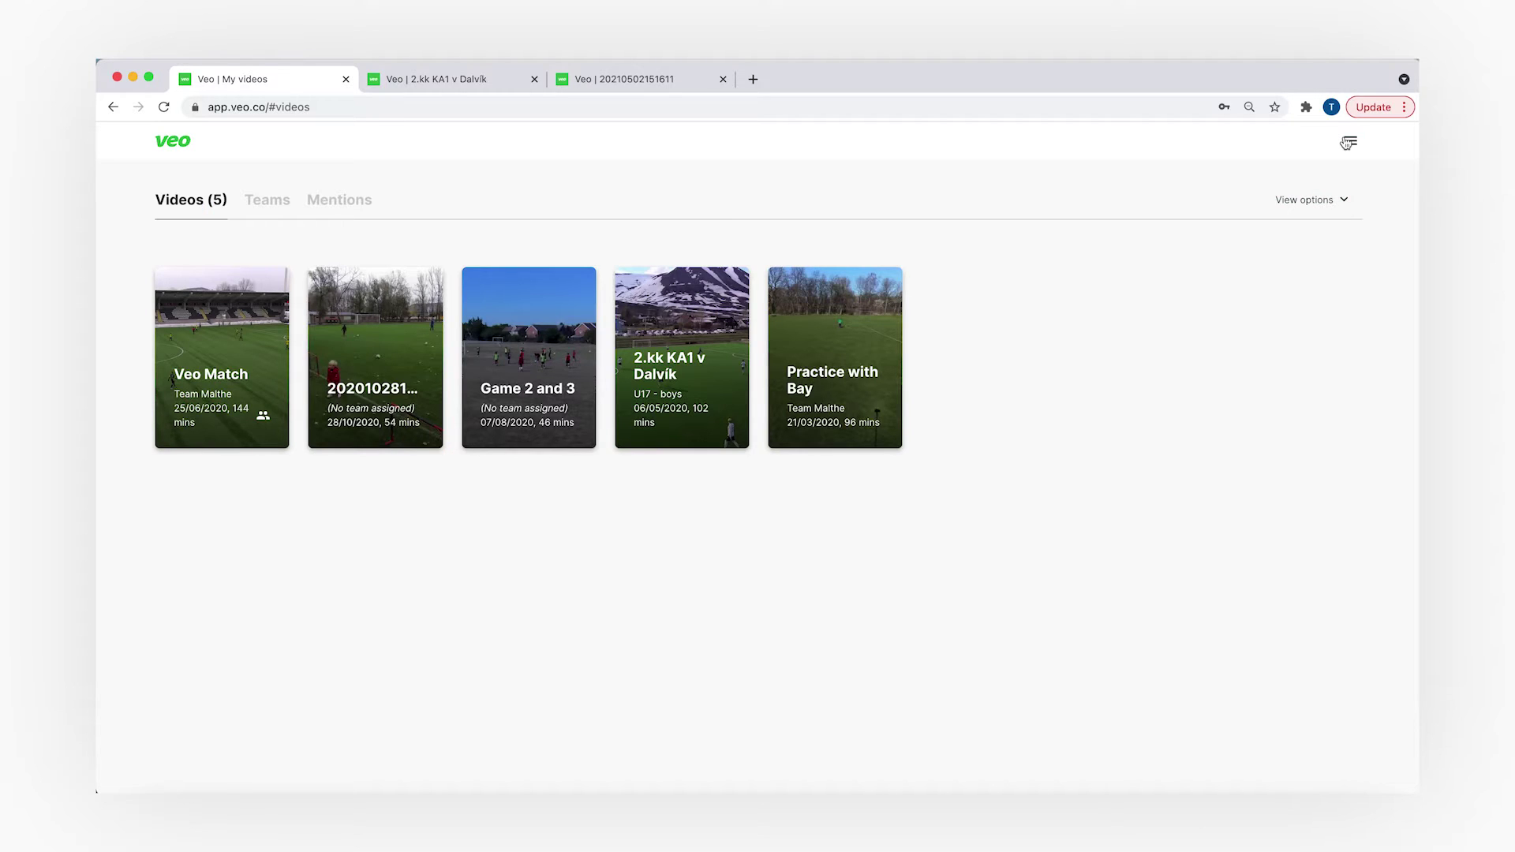
left_click(1348, 143)
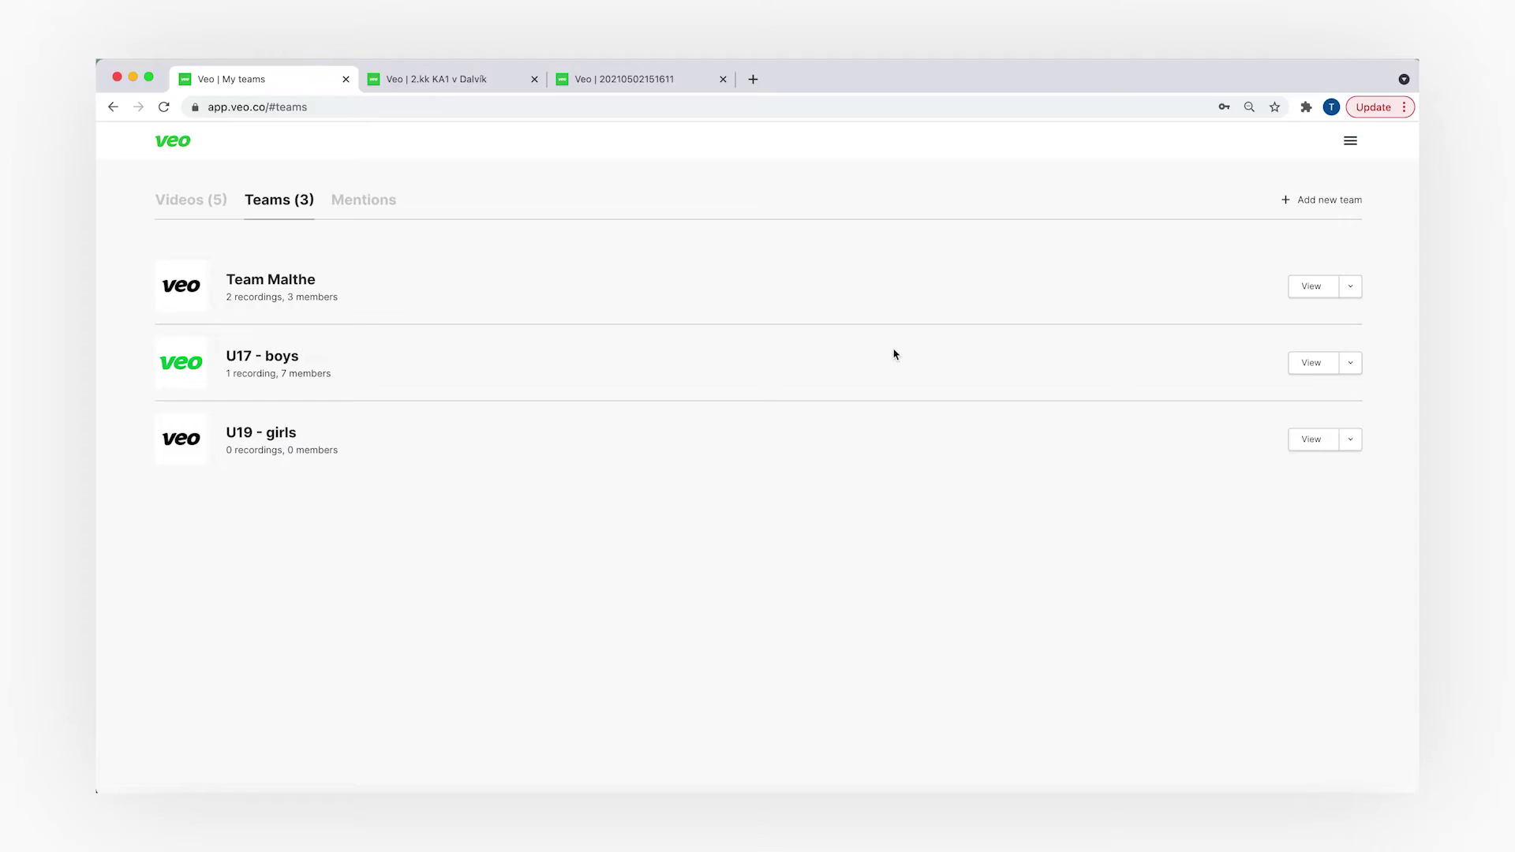
left_click(1315, 204)
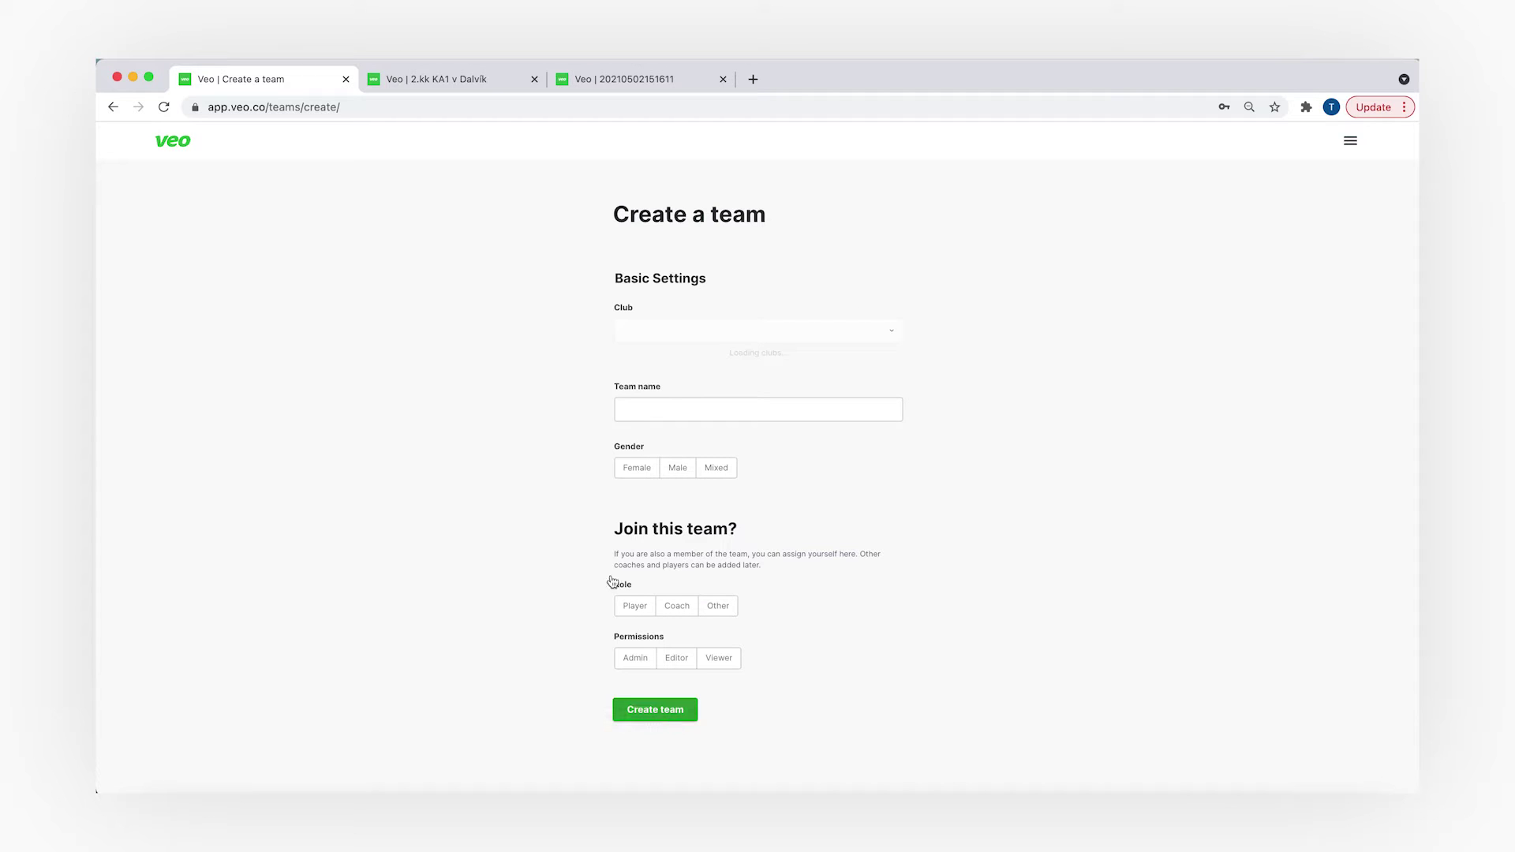
left_click(113, 107)
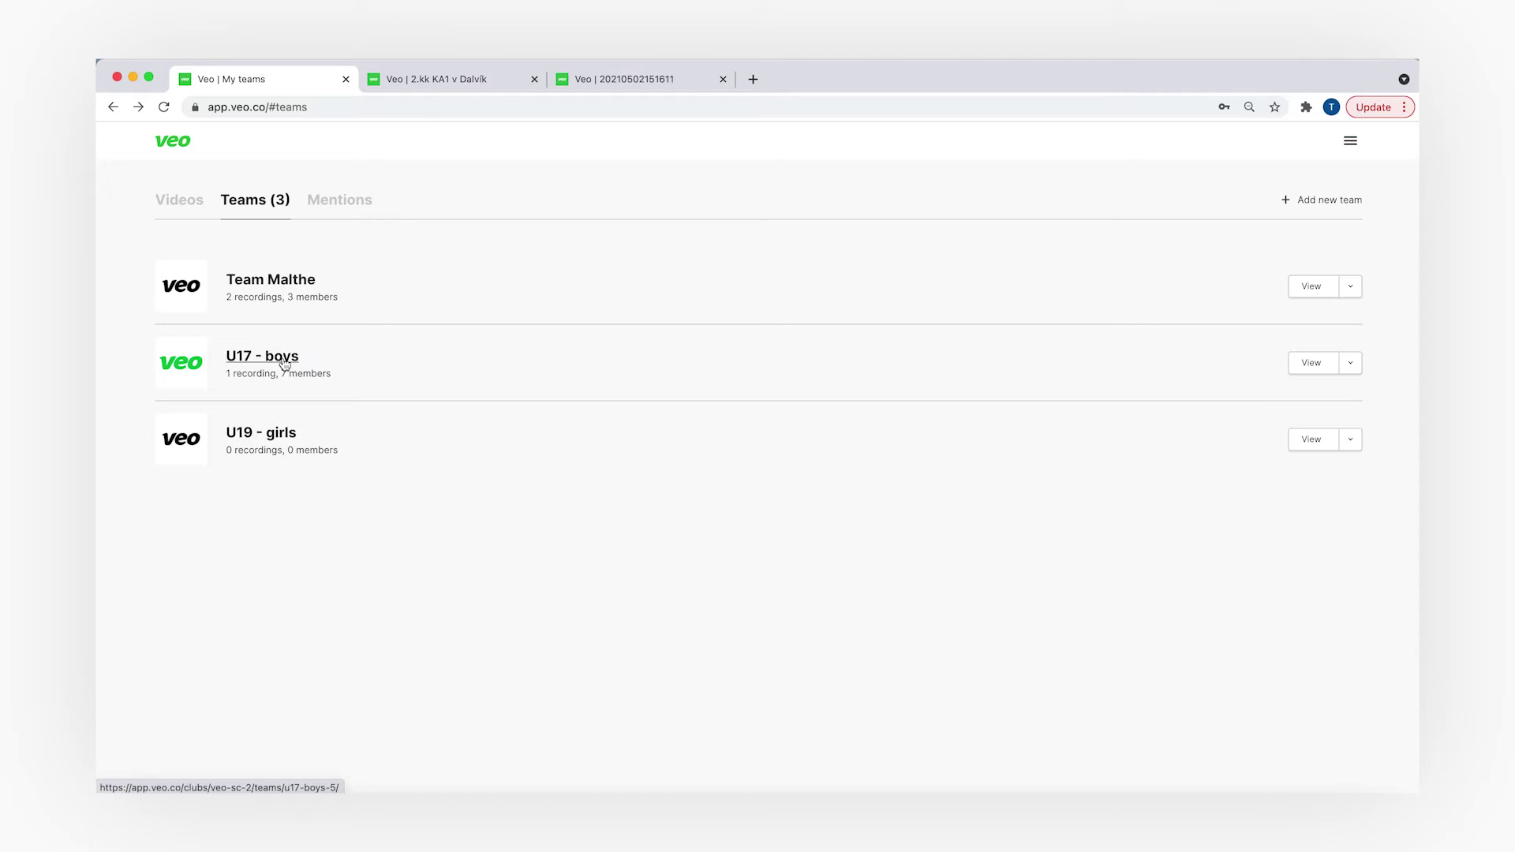
- Open the U17 - boys team and start creating a member invitation link
left_click(281, 362)
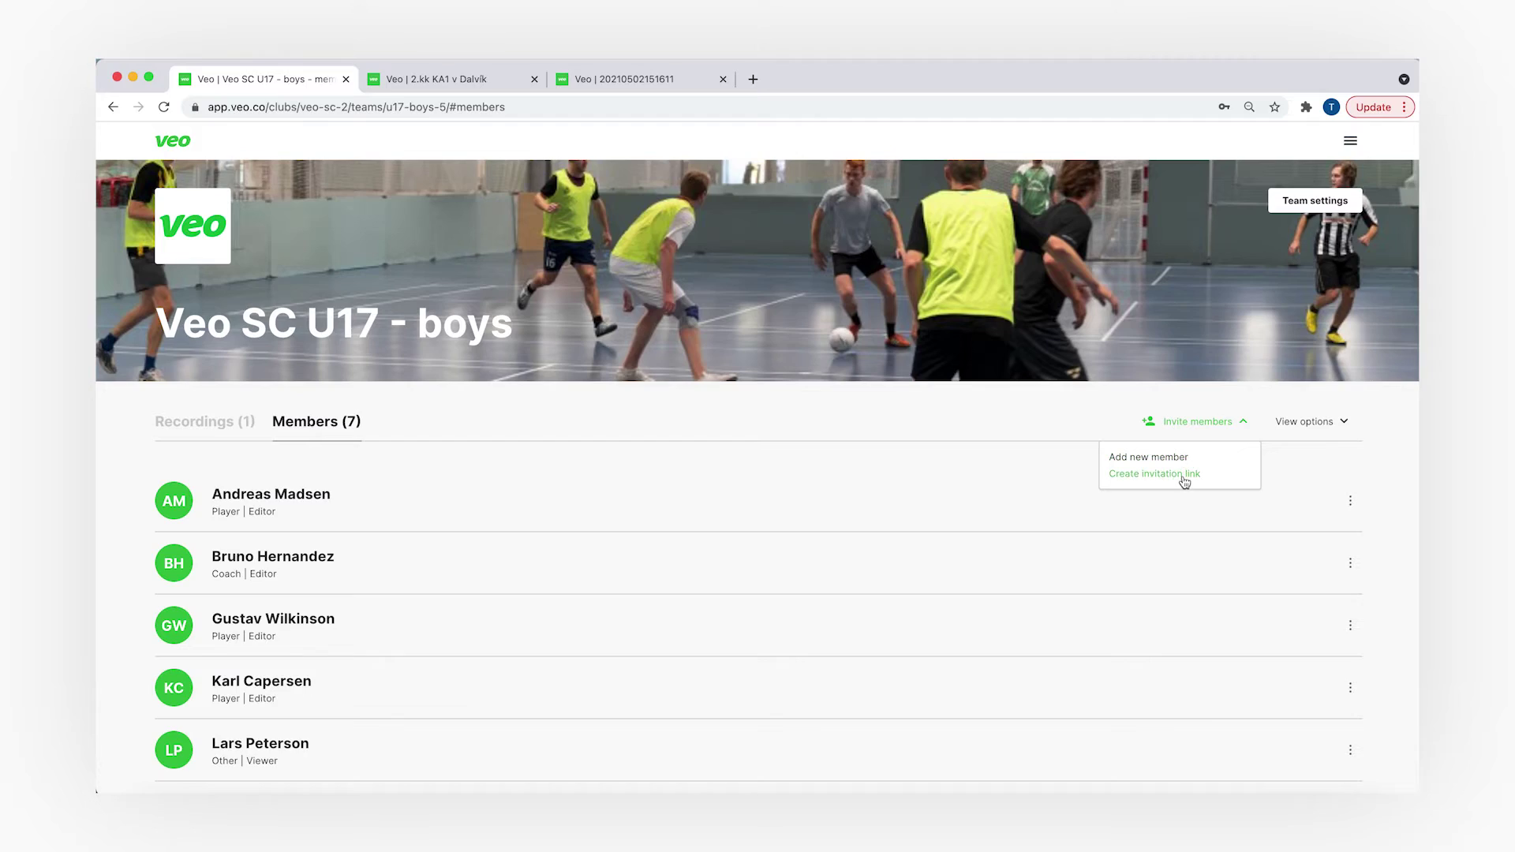
left_click(1185, 477)
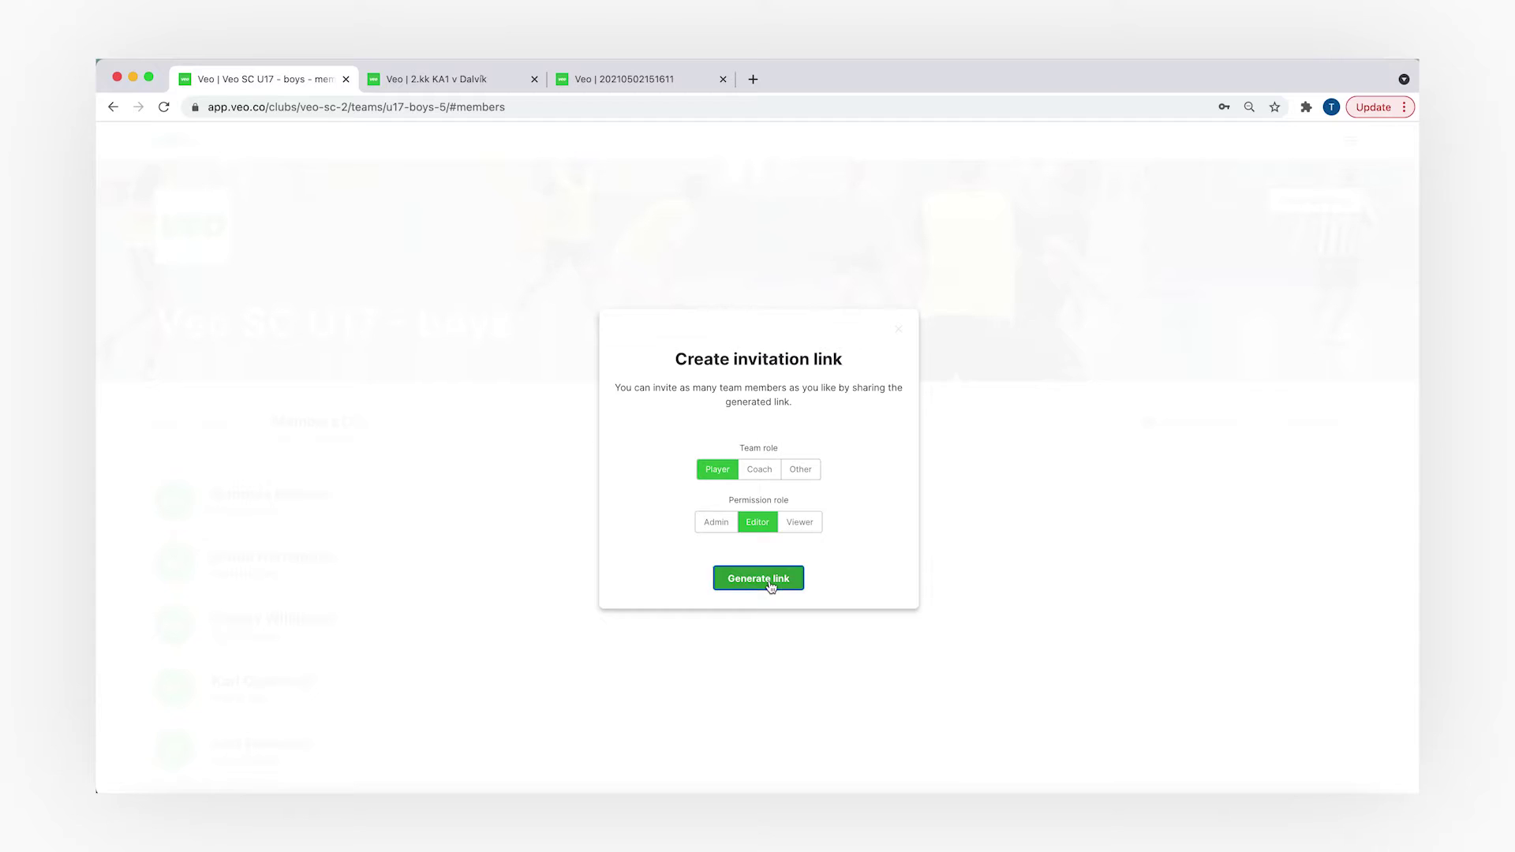
- Generate the Player/Editor invitation link, then enter a new member's first name, last name and e-mail
left_click(769, 583)
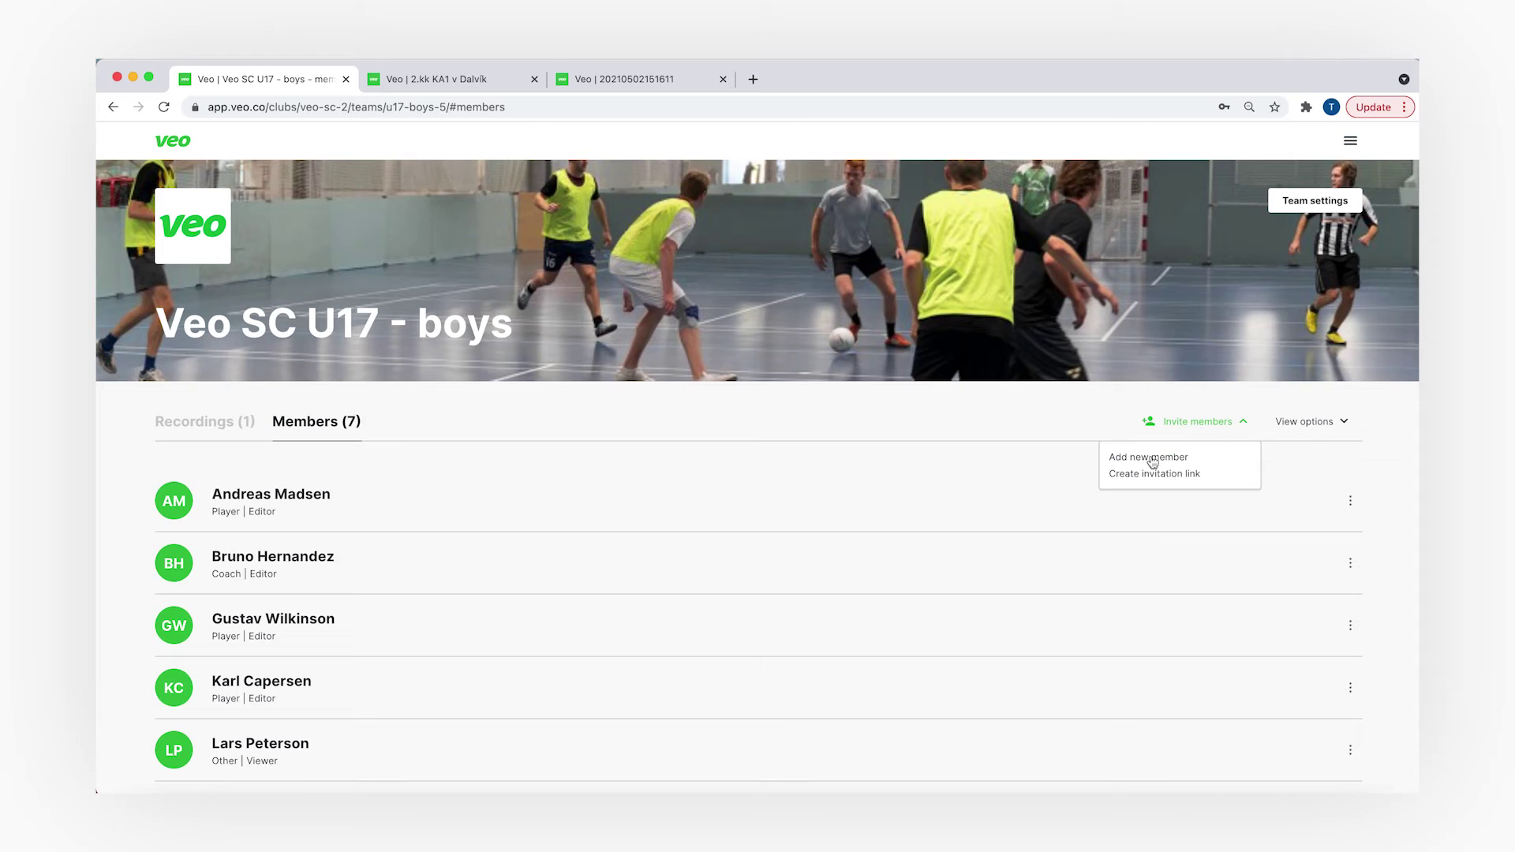
left_click(1146, 466)
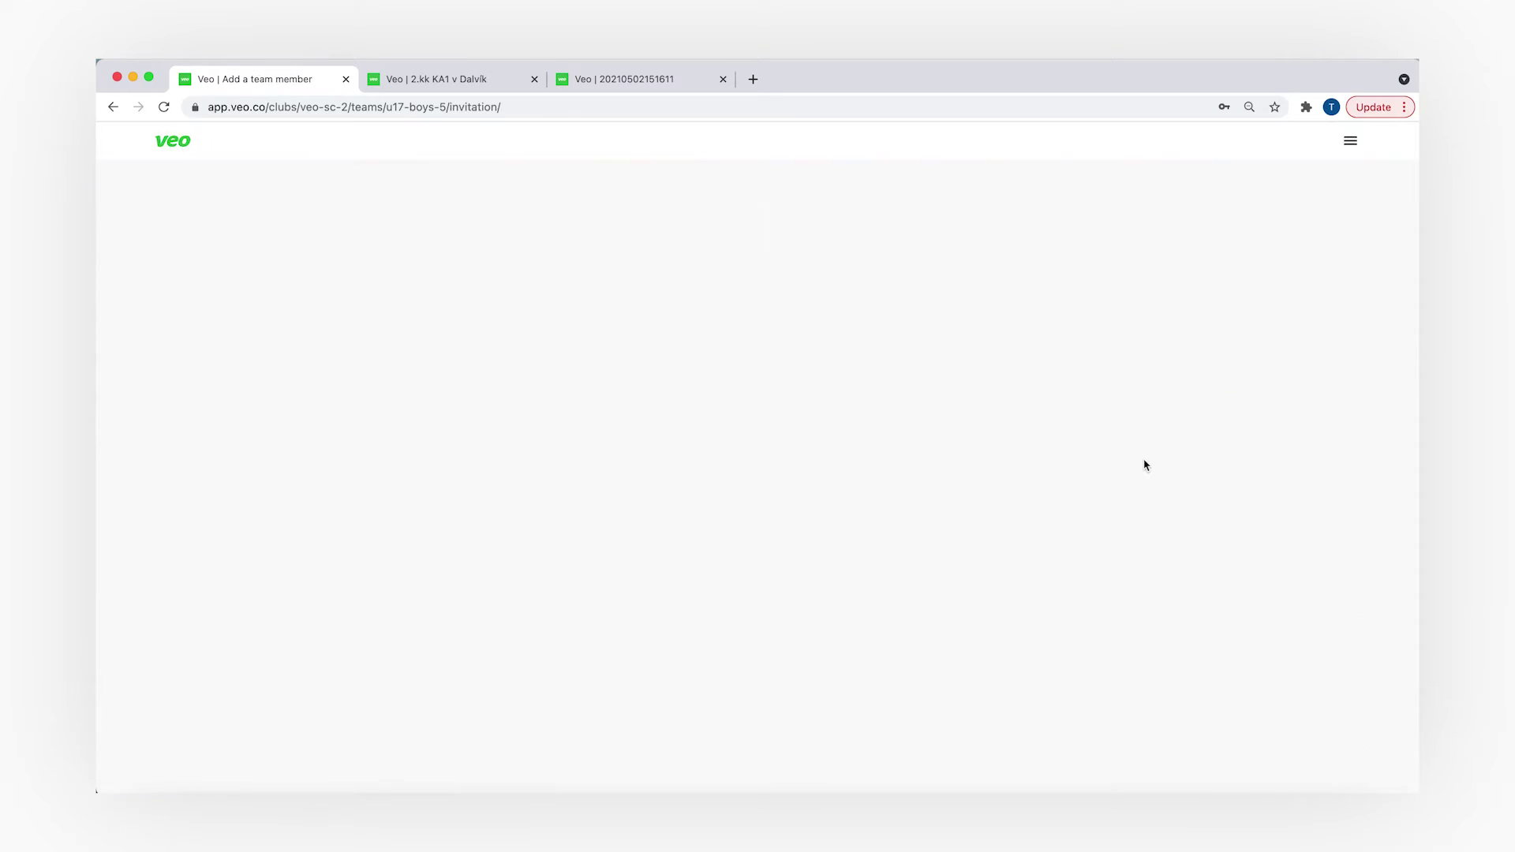
left_click(835, 330)
type("Timi")
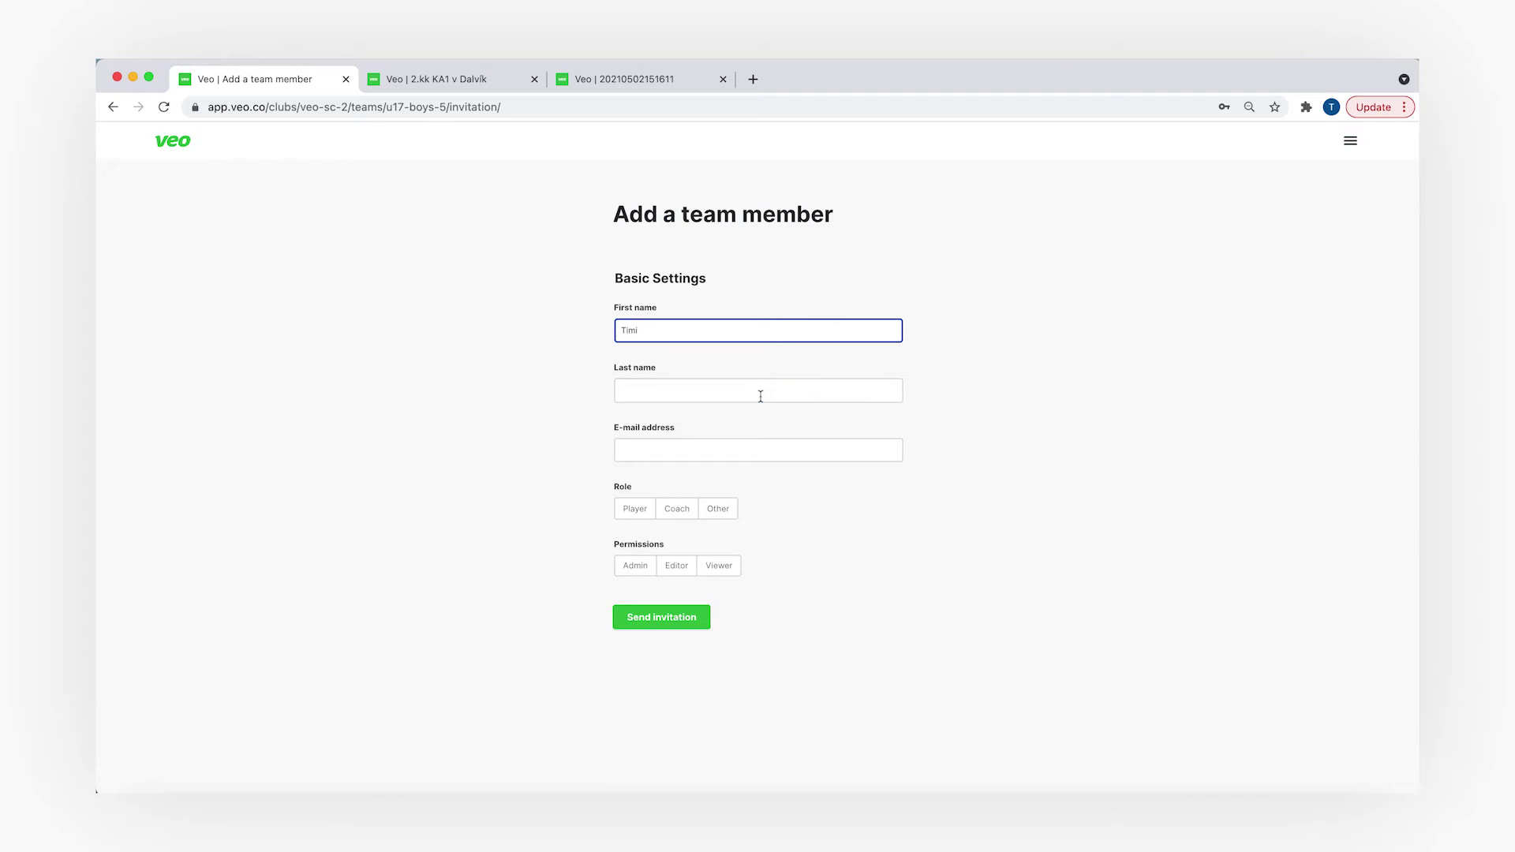
left_click(757, 391)
type("Coac")
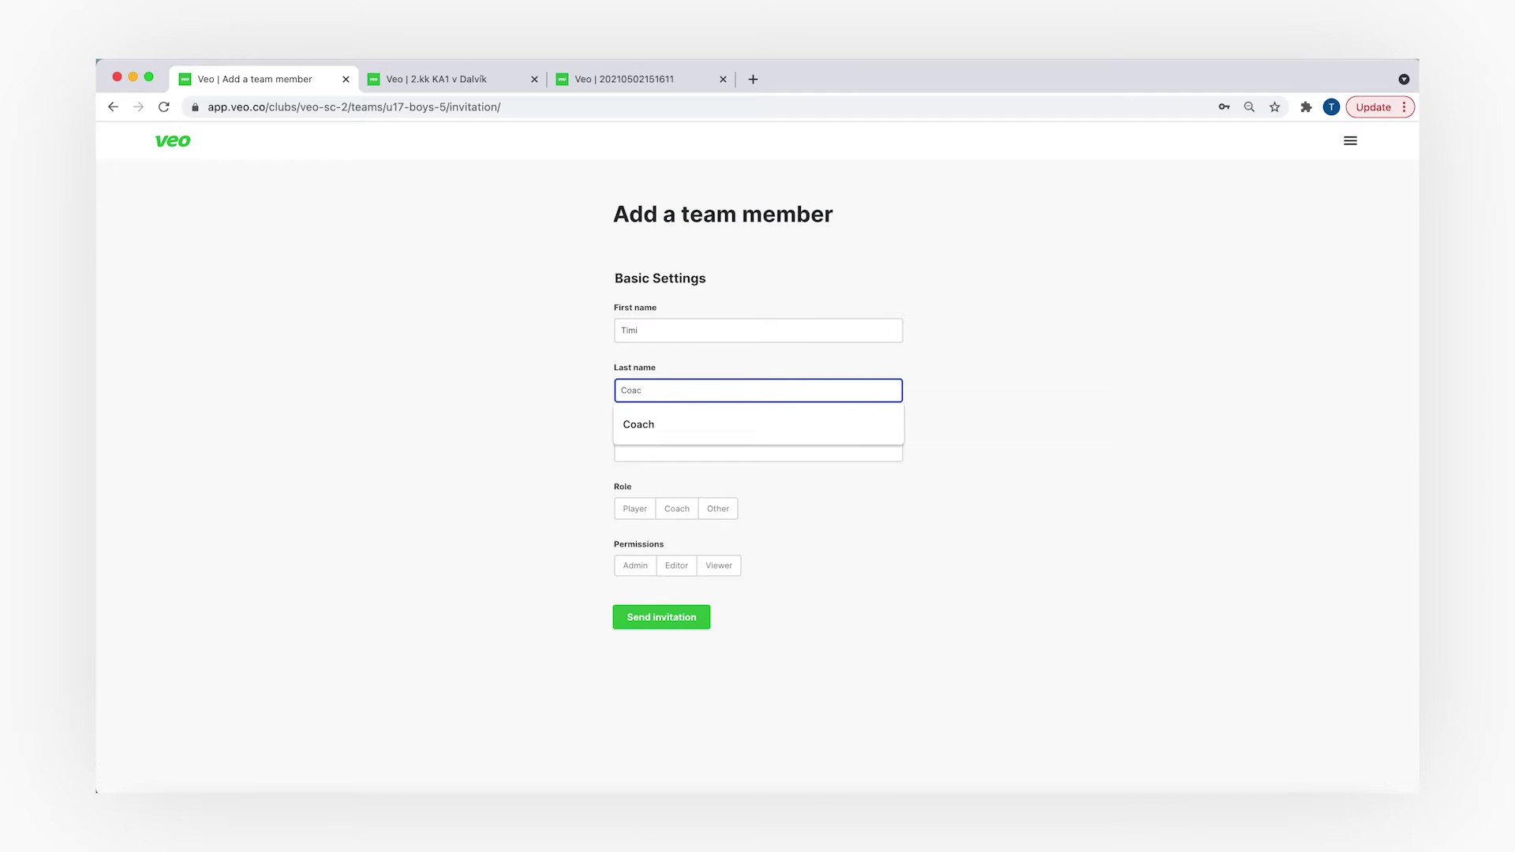
type("h")
left_click(718, 457)
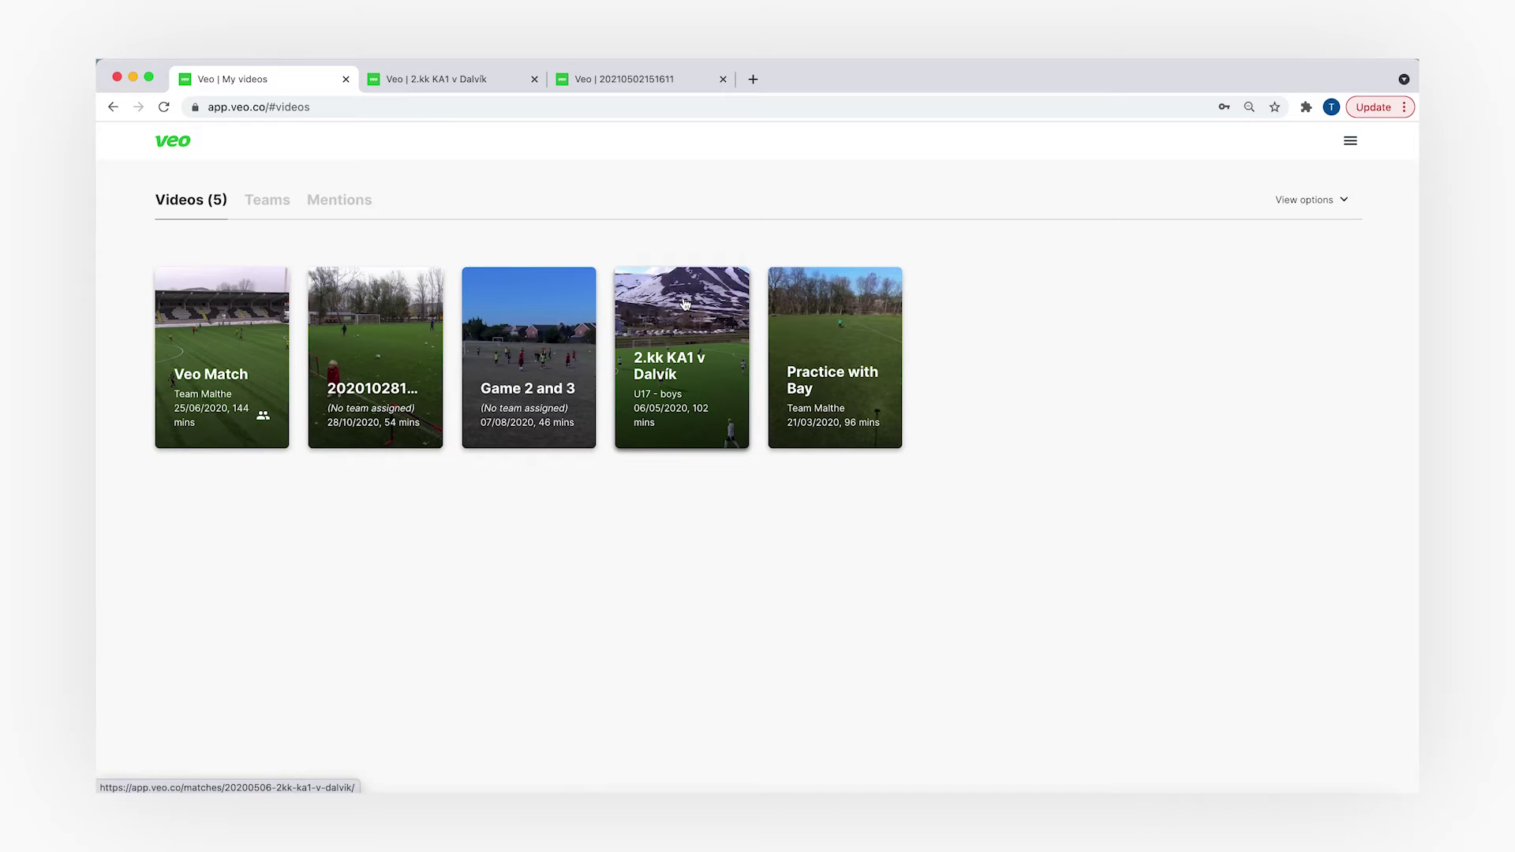
- Play the 2.kk KA1 v Dalvík match in the Interactive Player, switching from Panorama to Interactive mode
left_click(683, 300)
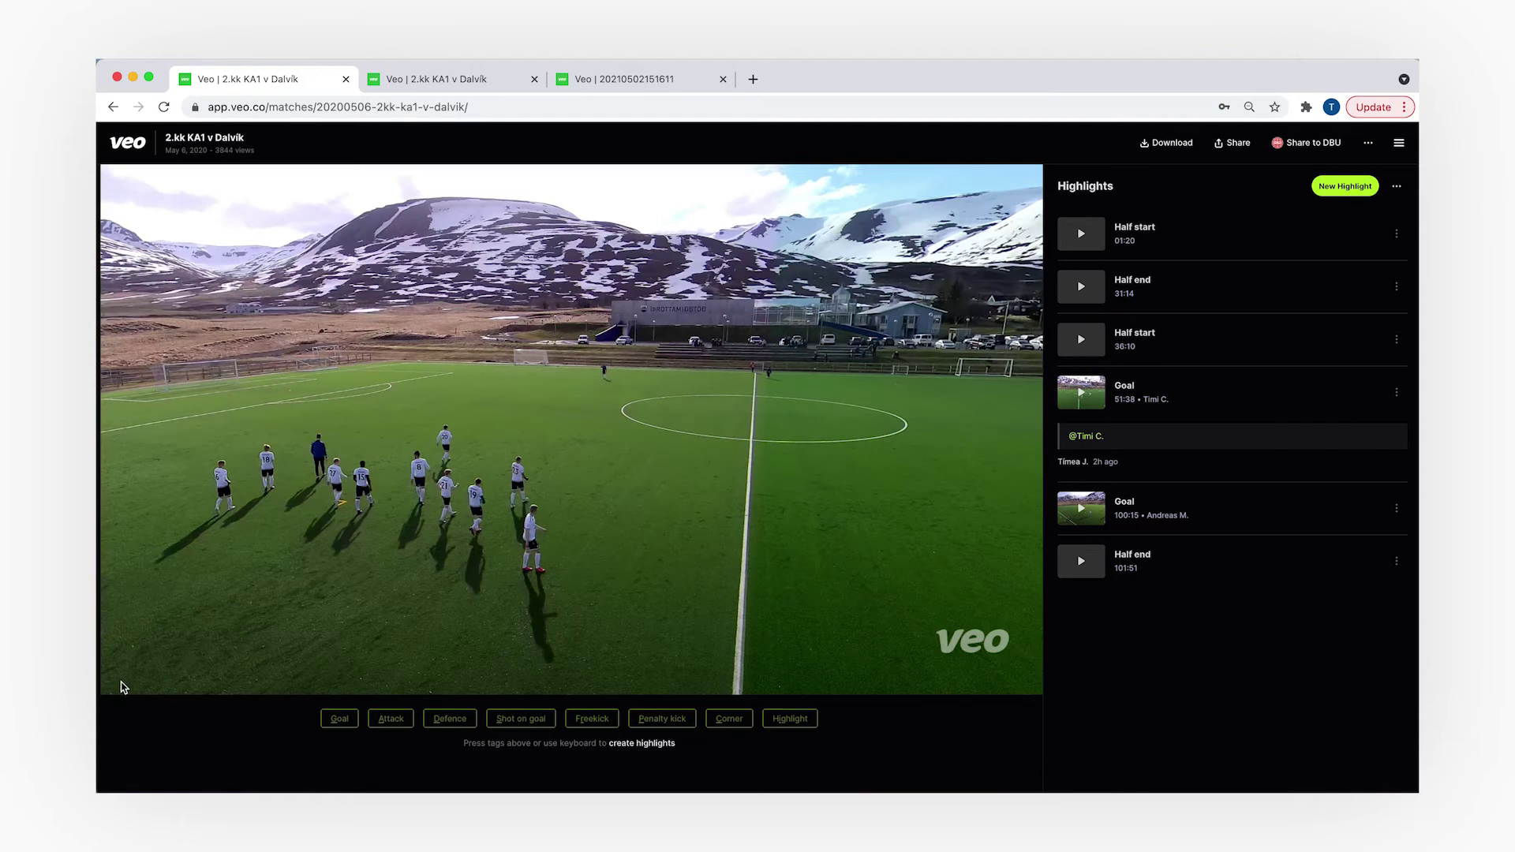
left_click(121, 677)
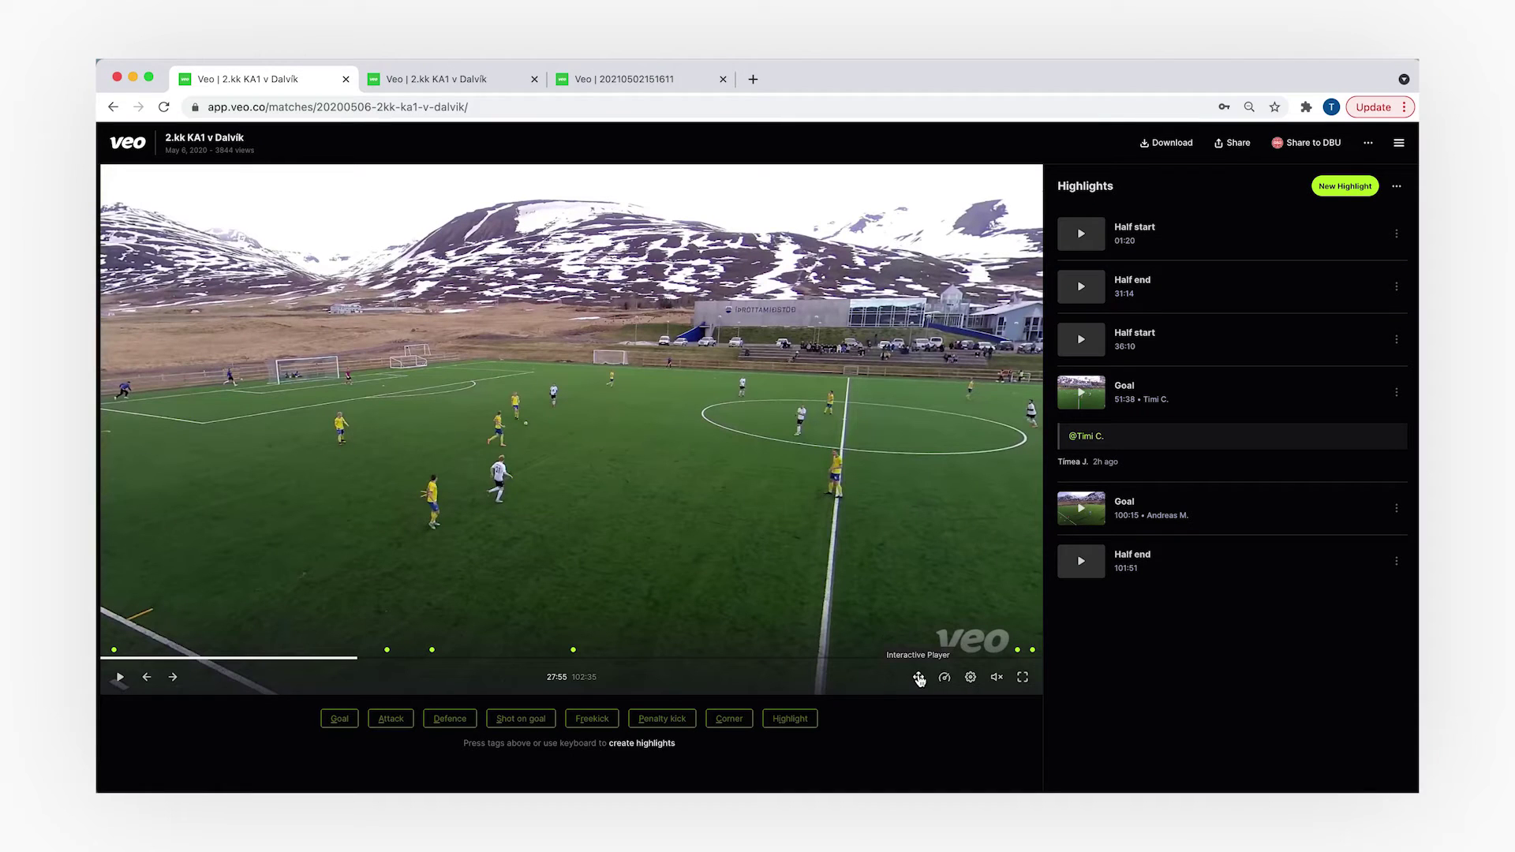
left_click(919, 679)
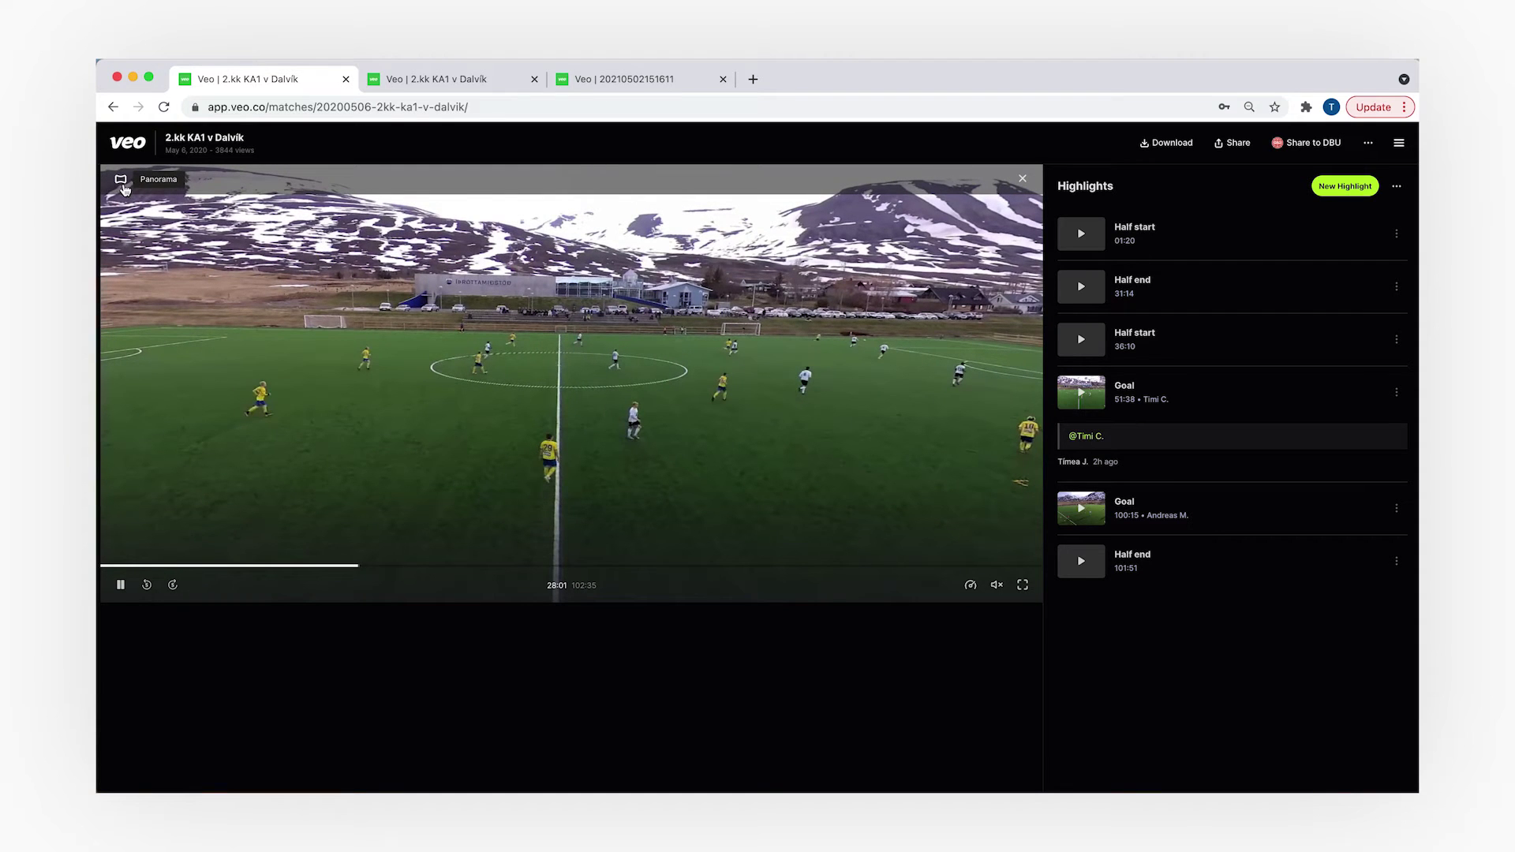
left_click(122, 183)
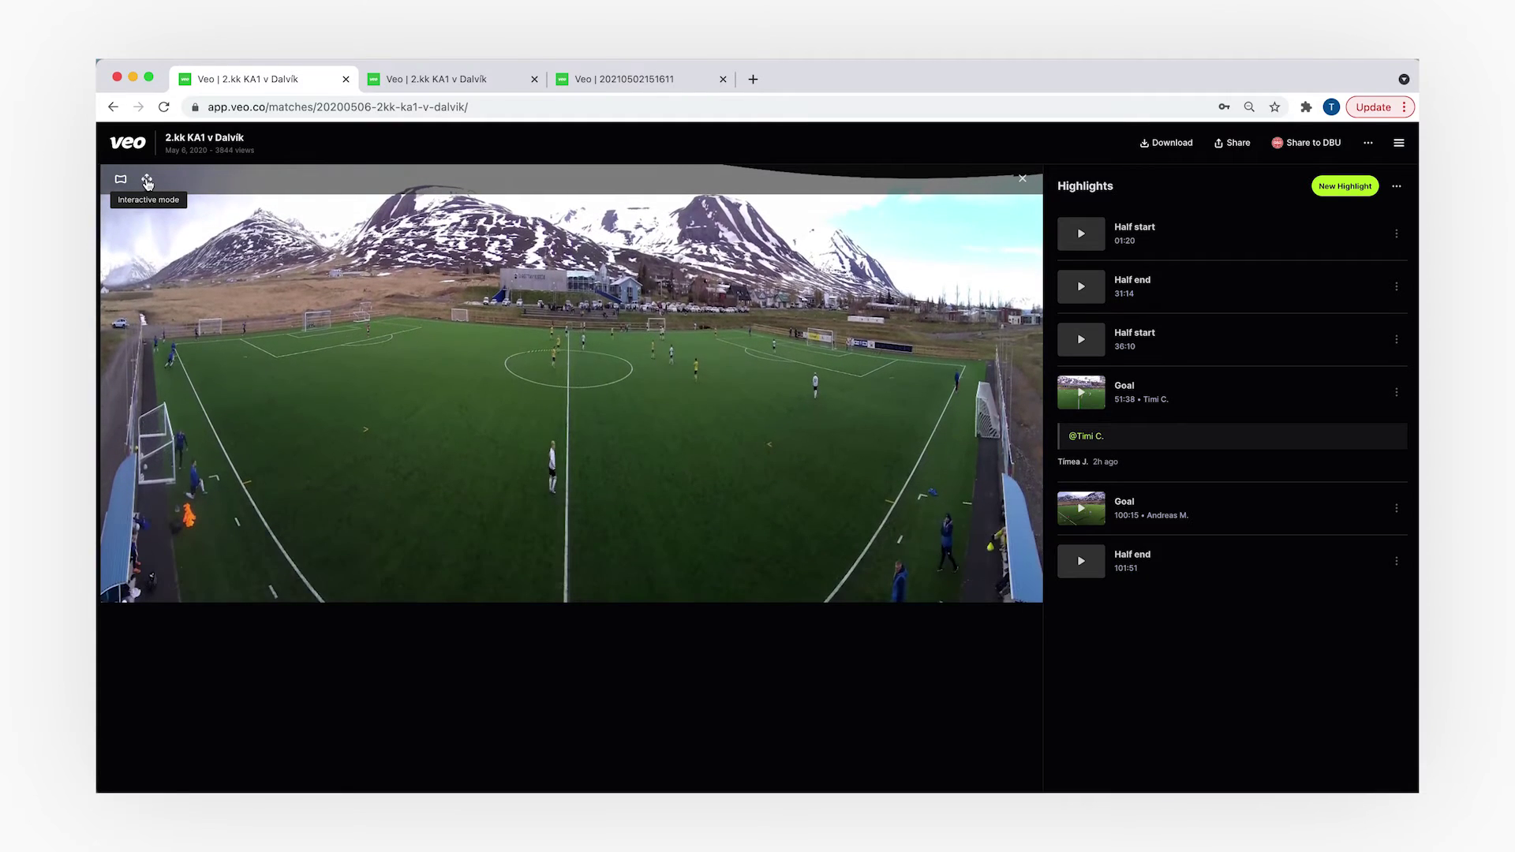
left_click(147, 181)
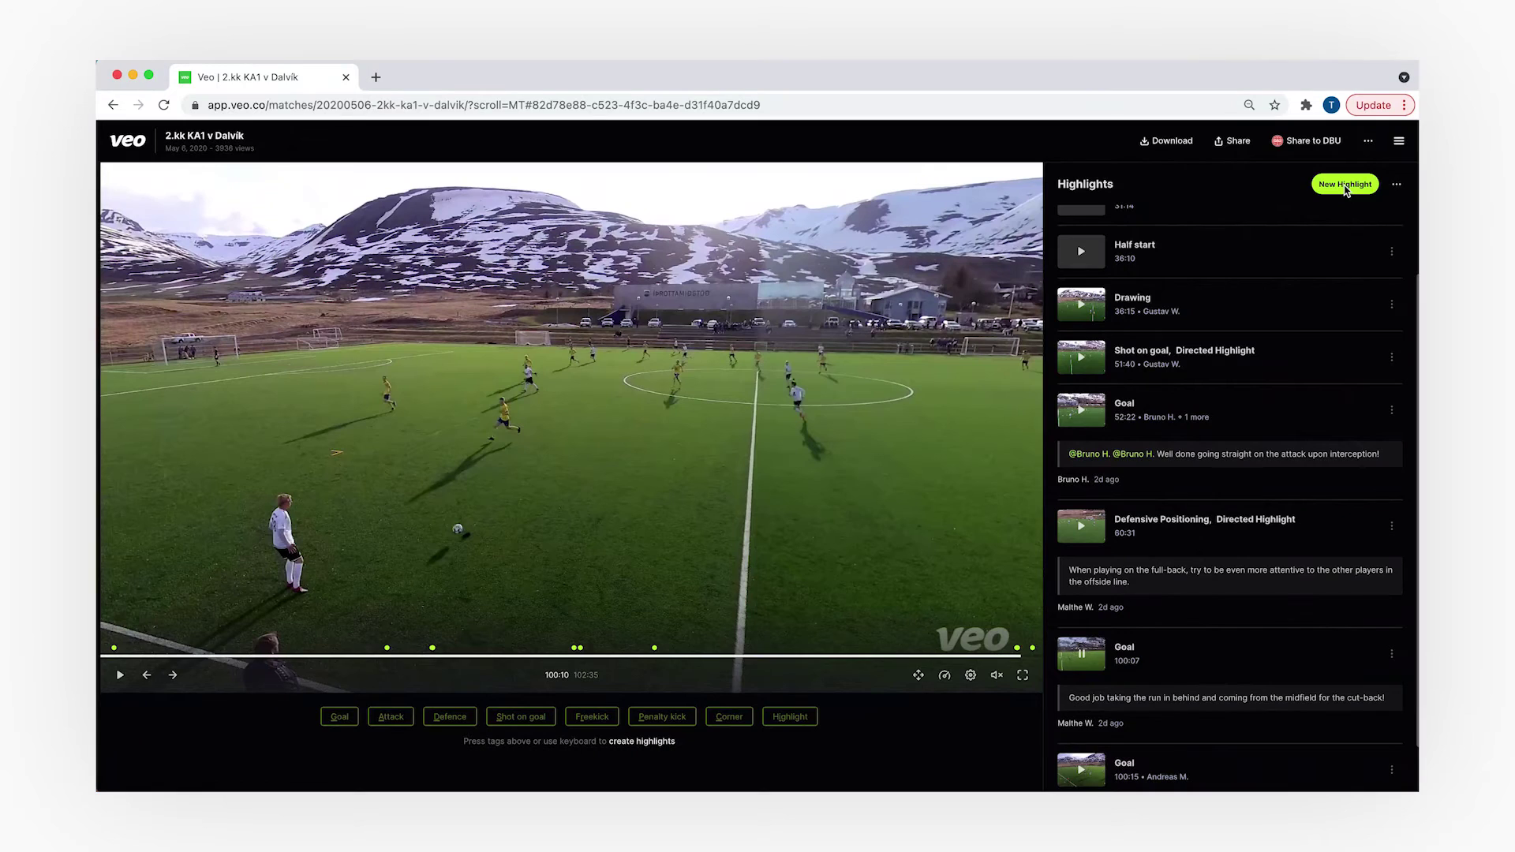
- Begin a new highlight from the Highlights list of the 2.kk KA1 v Dalvík match
left_click(1346, 191)
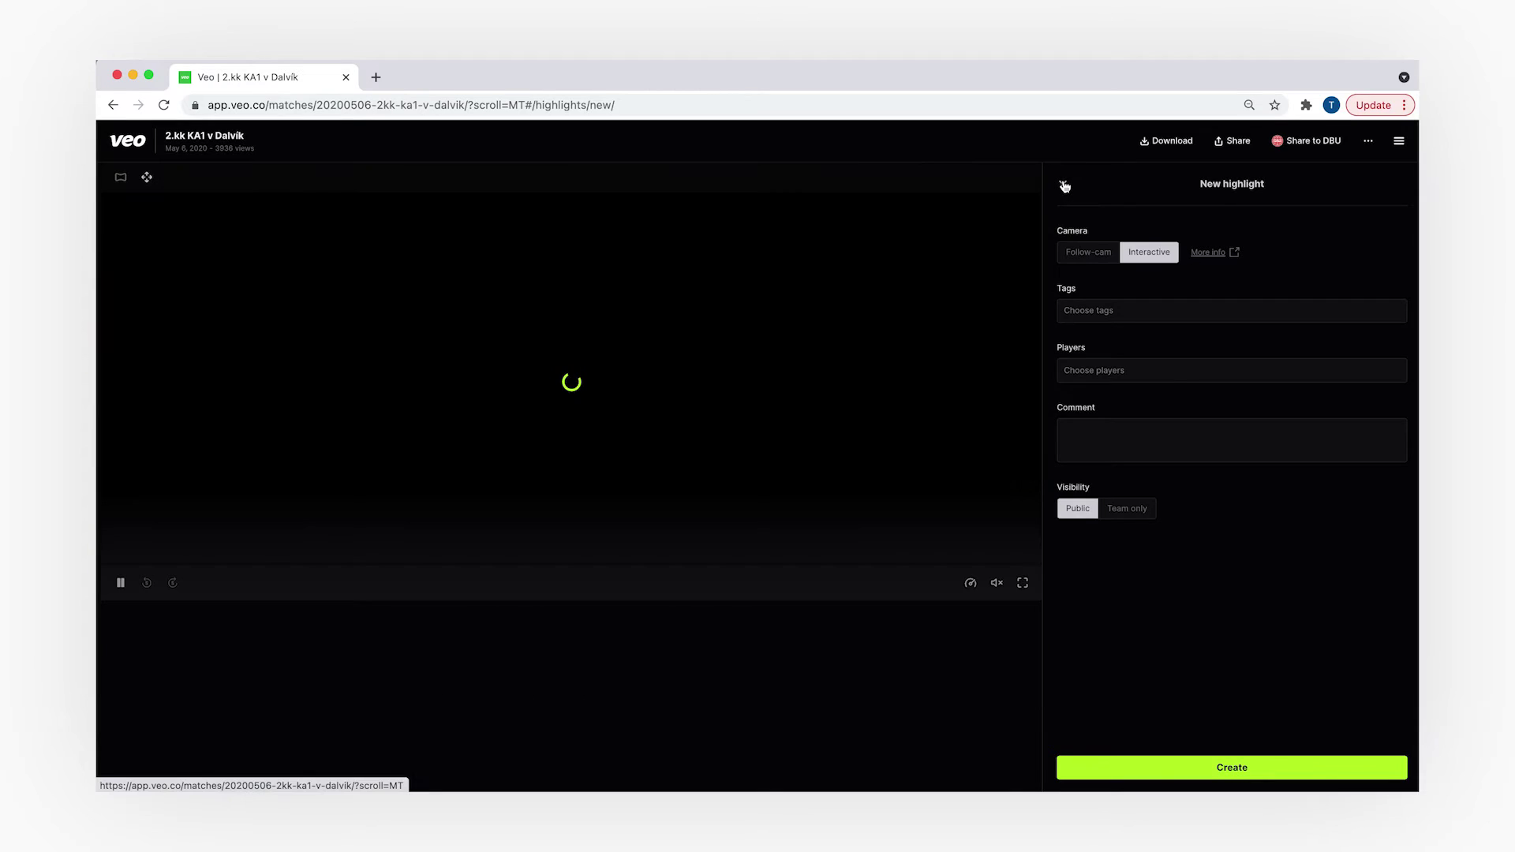
left_click(1064, 186)
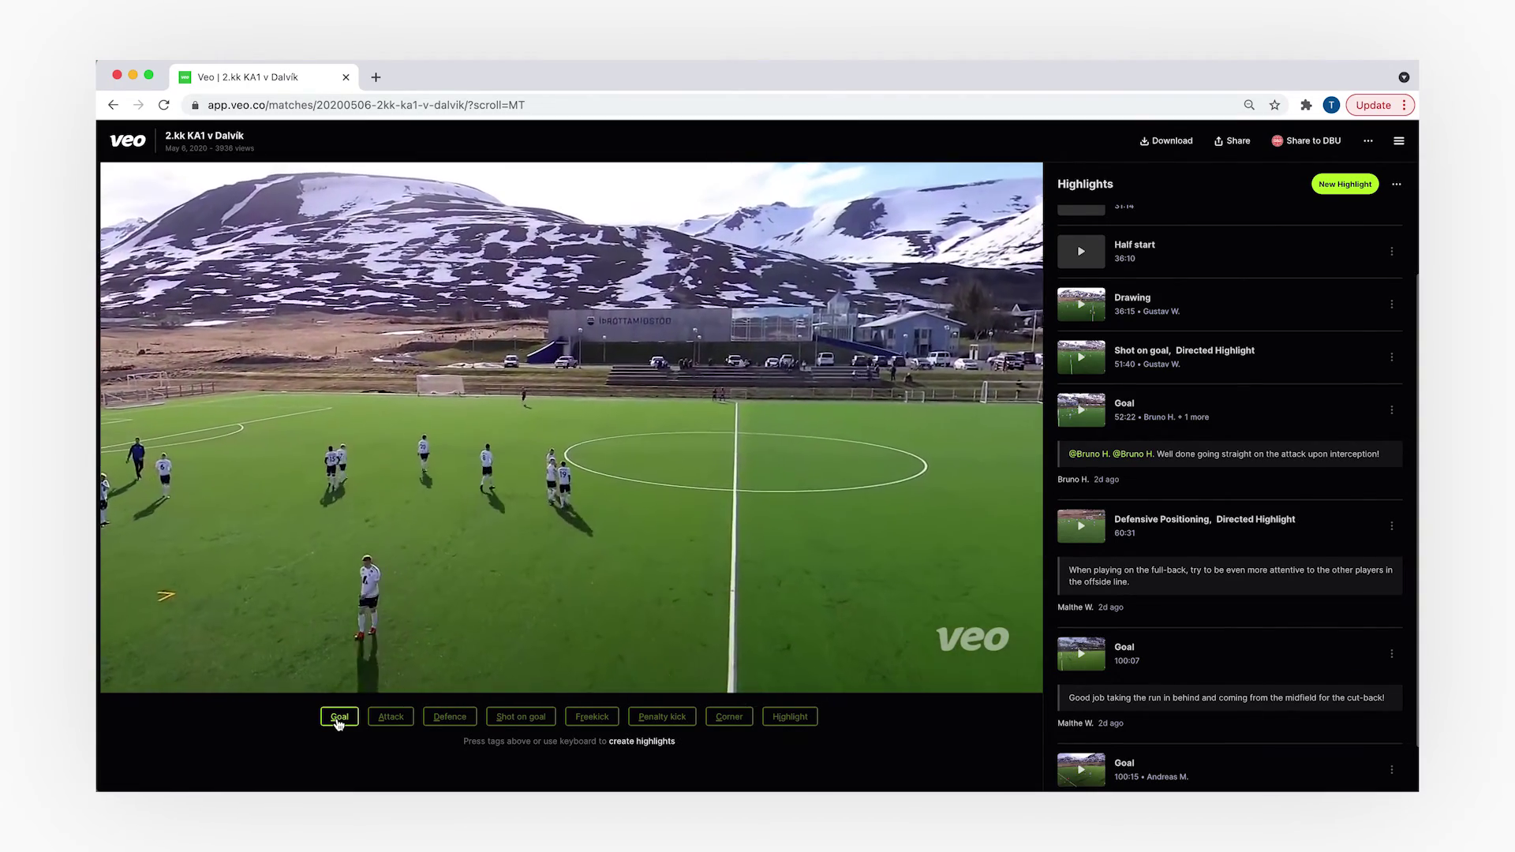
left_click(339, 718)
type("@brun")
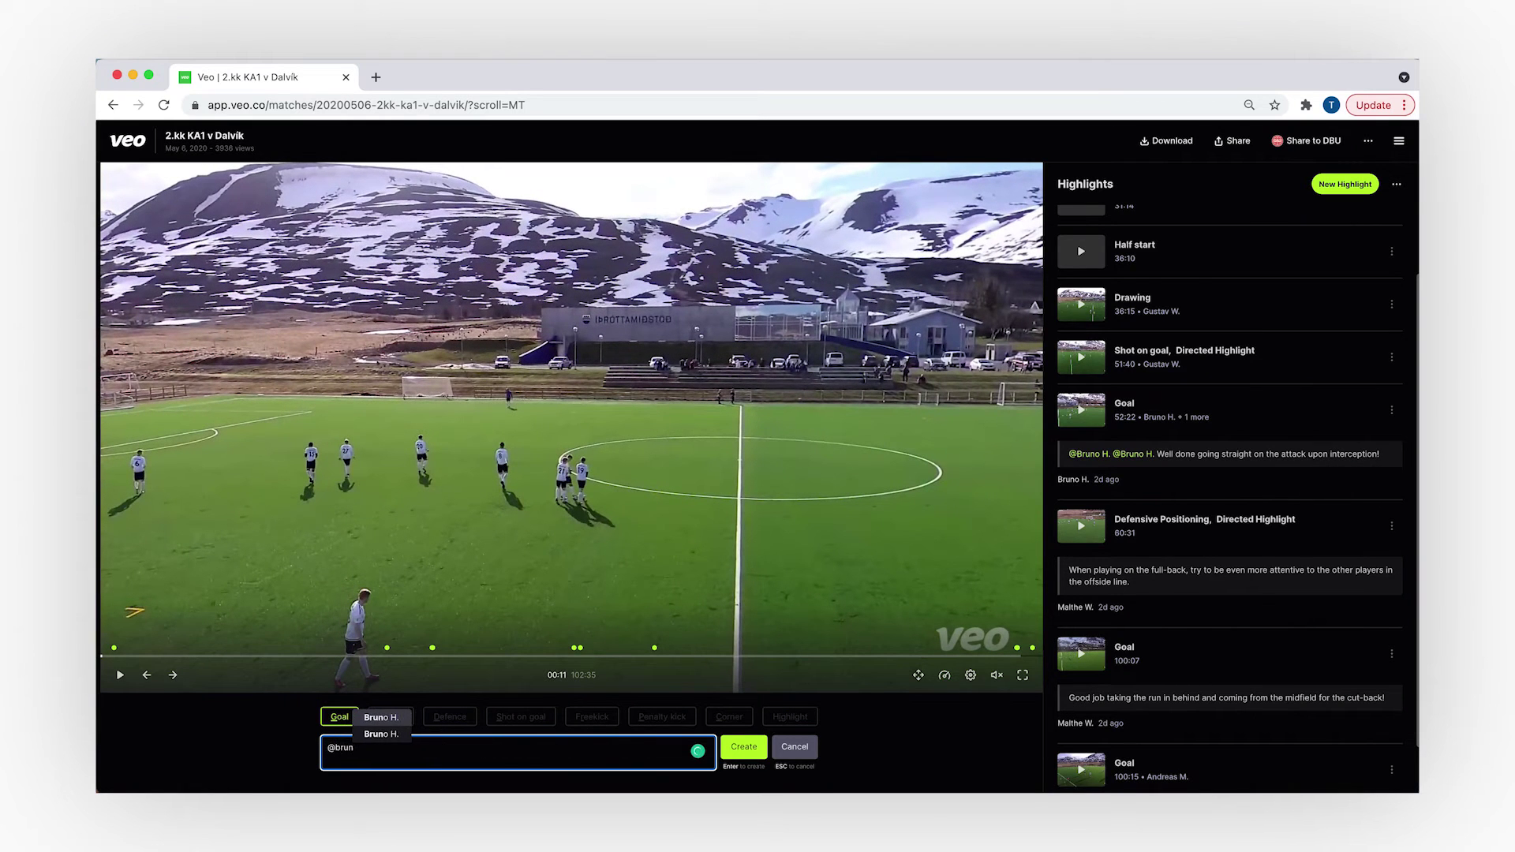
key("Return")
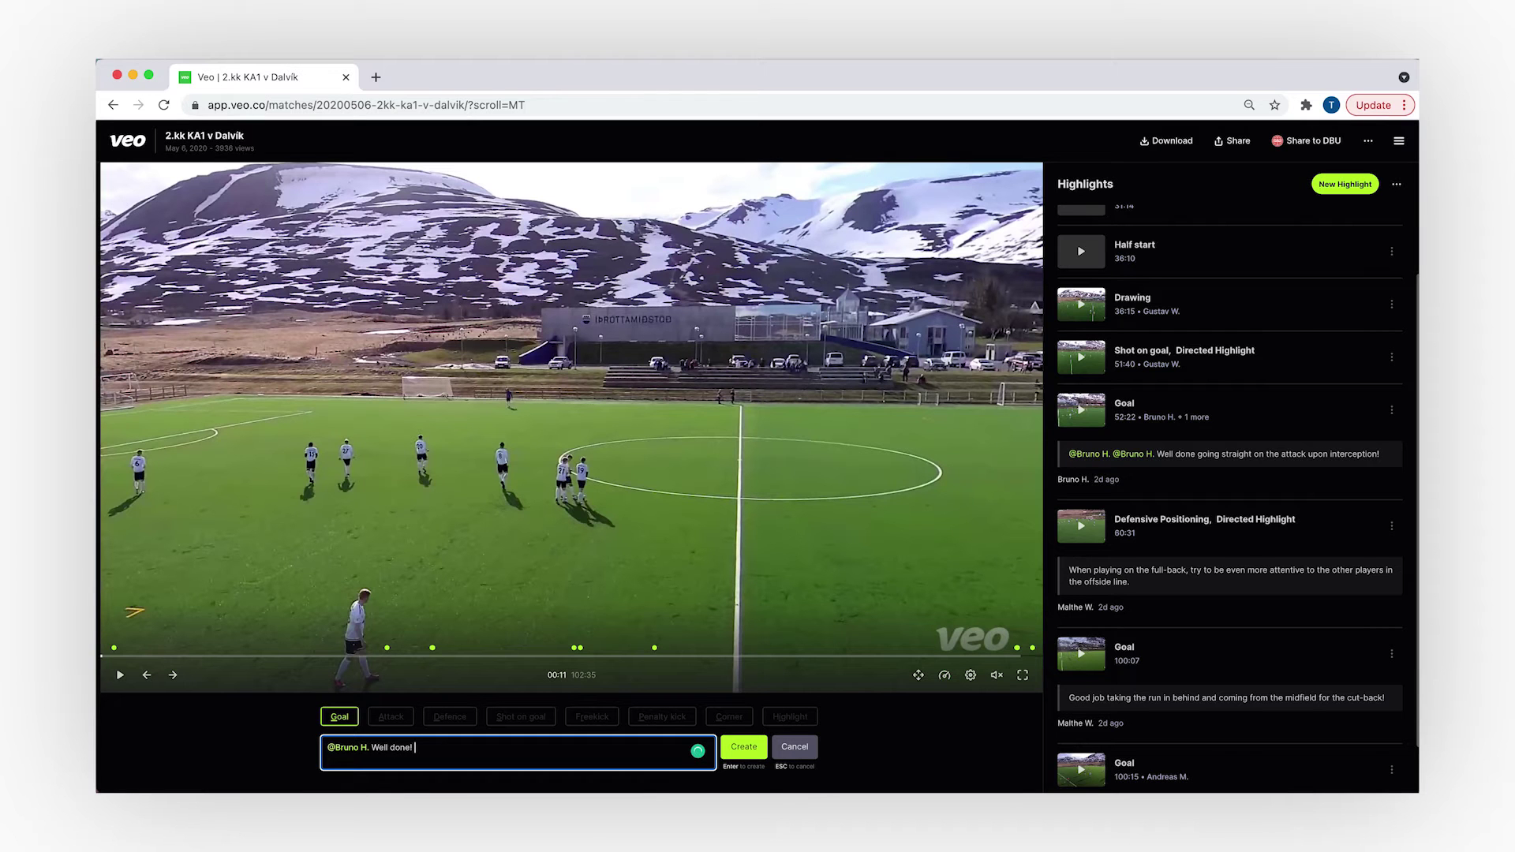
key("Return")
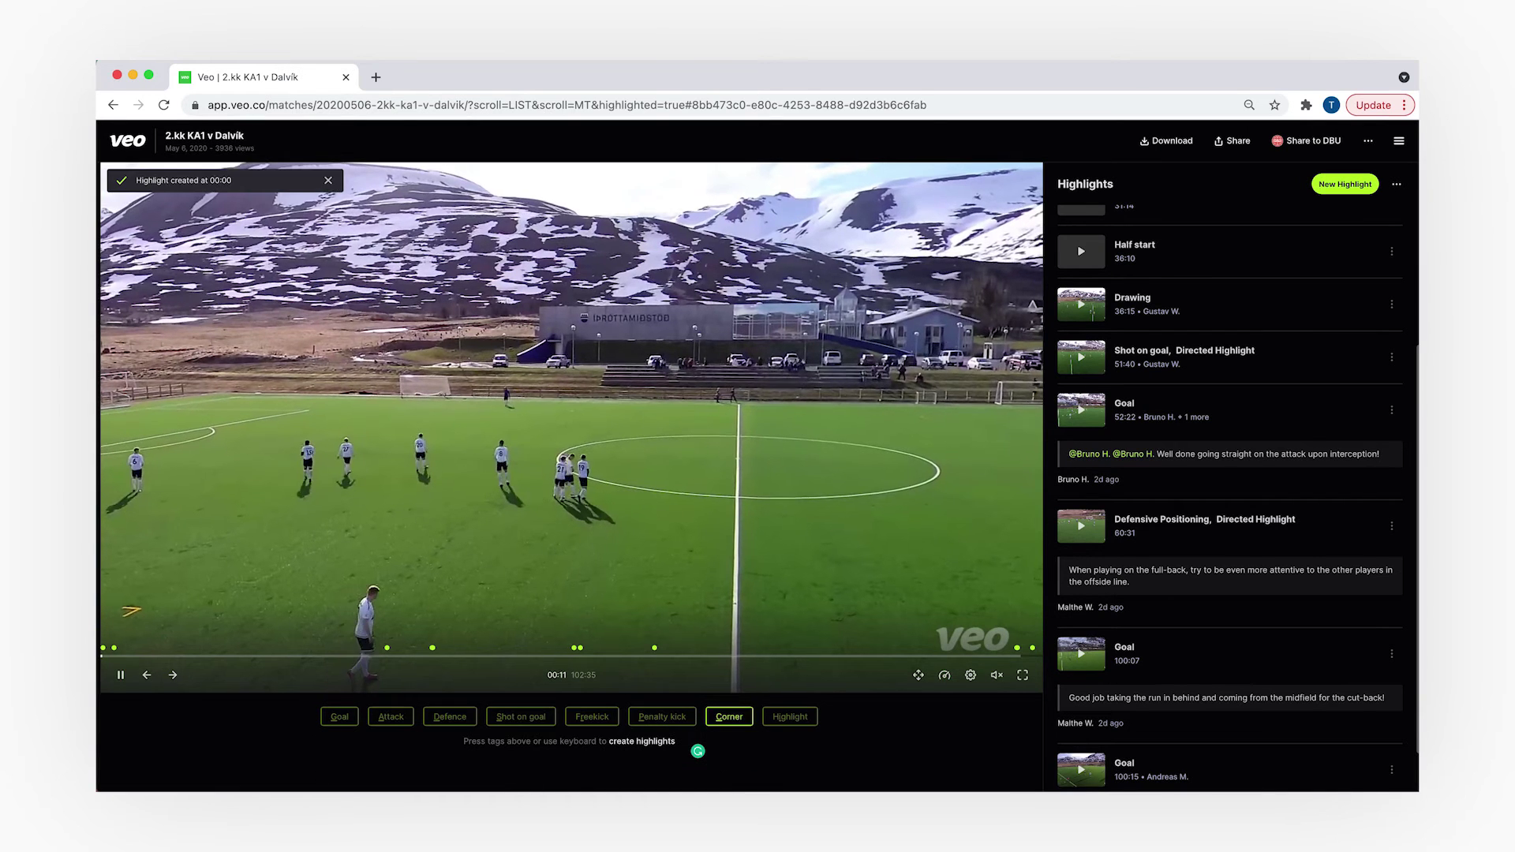
scroll(1102, 577, "down", 1)
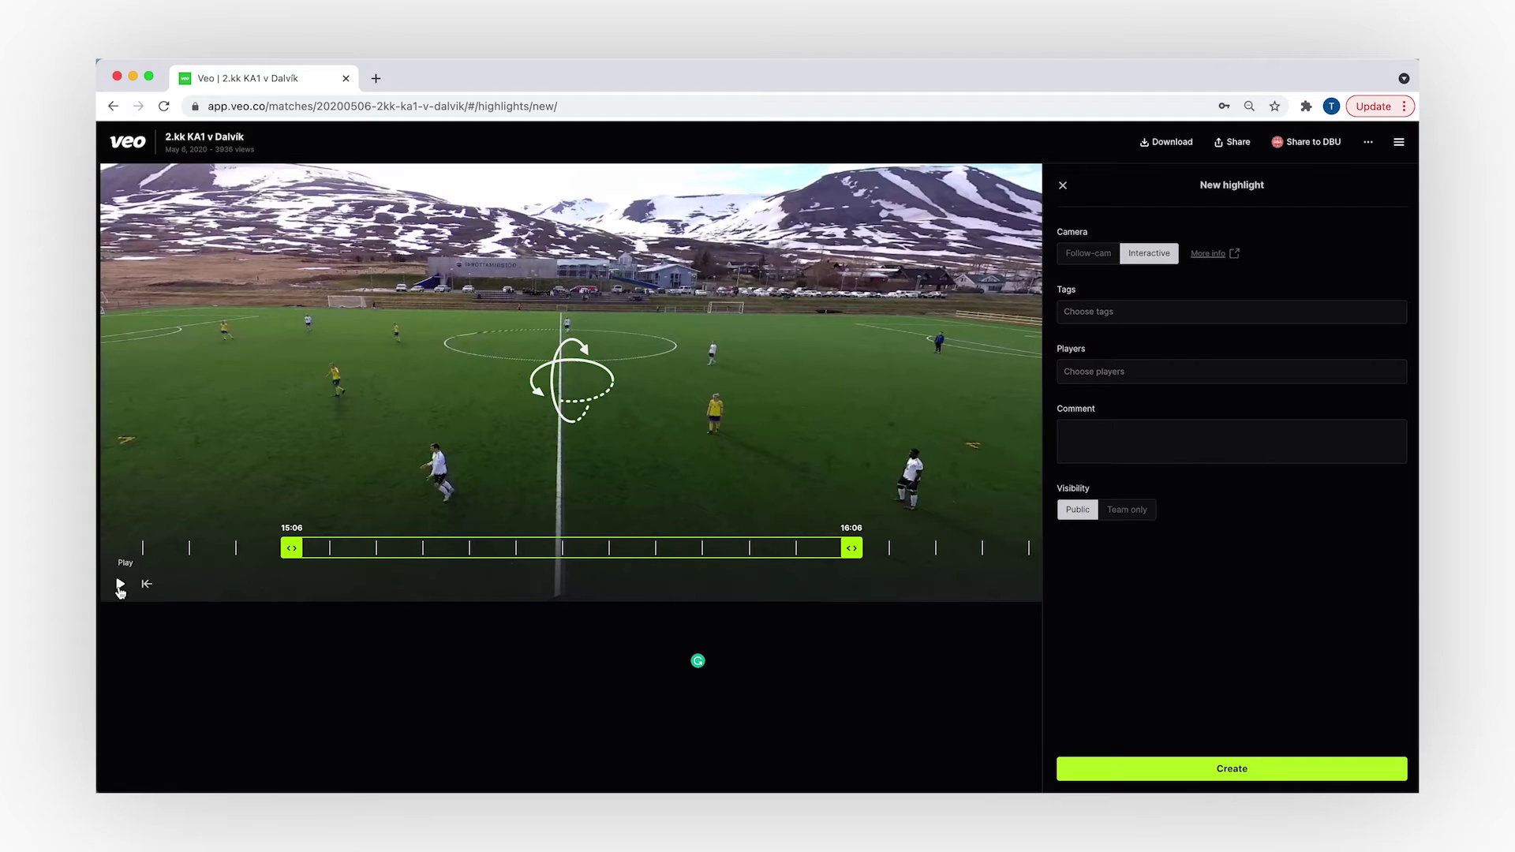
- Preview the clip past its camera keyframe and trim the highlight's end to 15:29
left_click(122, 584)
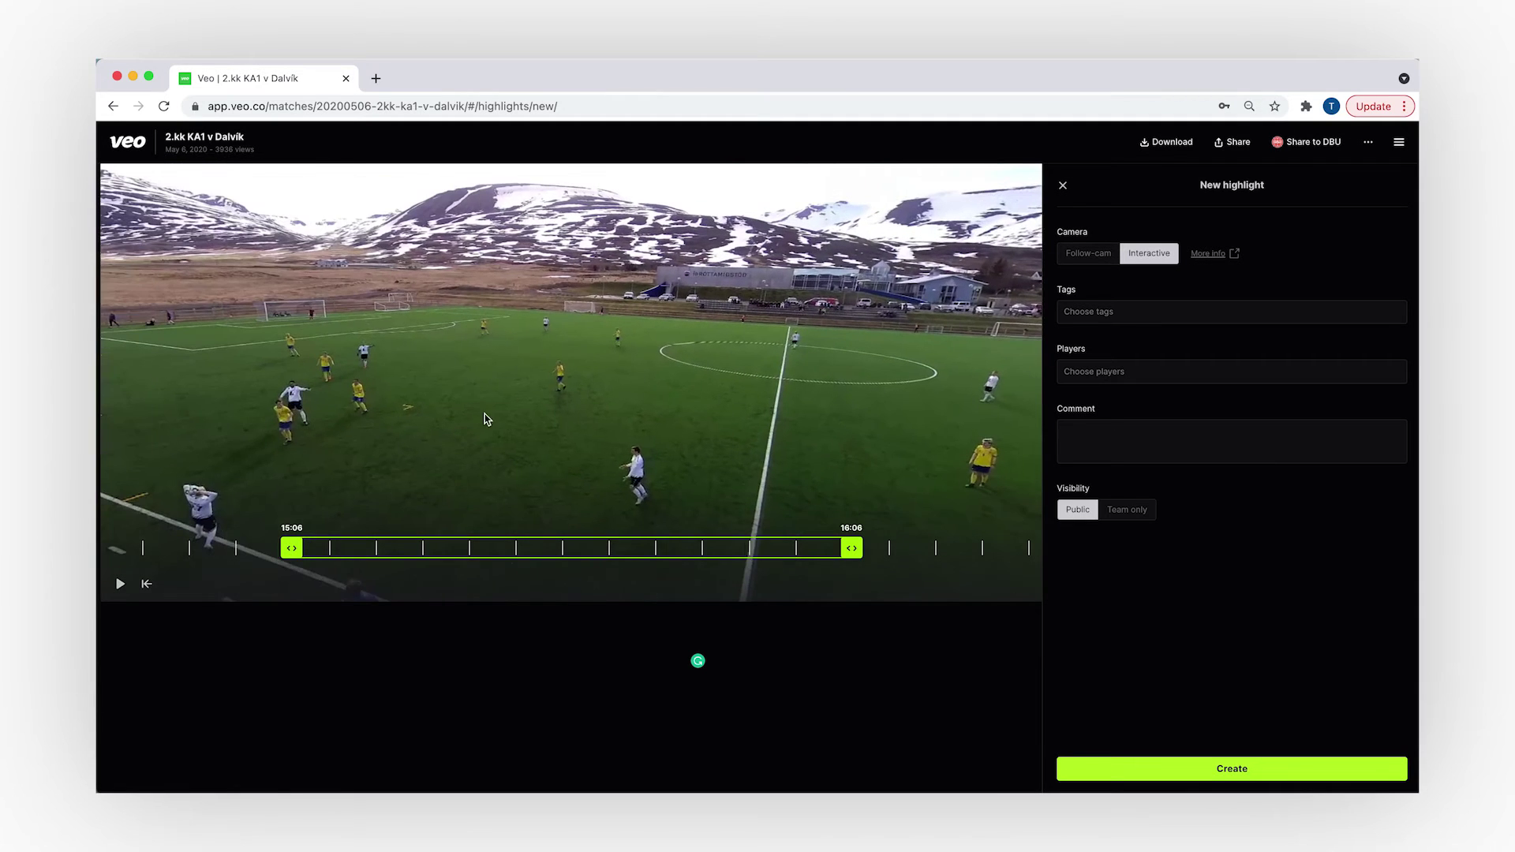
left_click(120, 584)
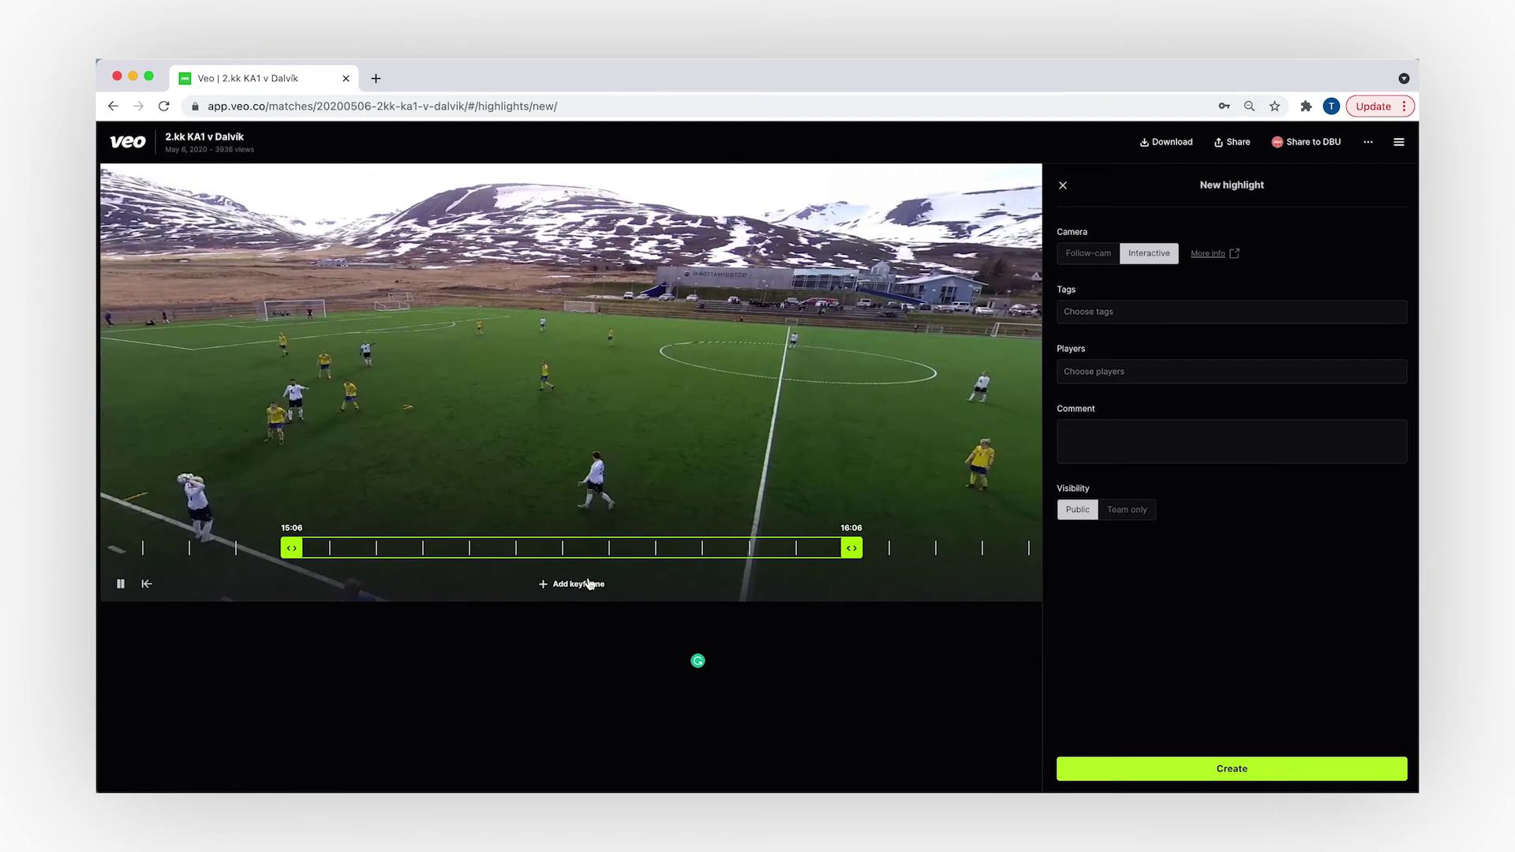
left_click(121, 585)
left_click(120, 584)
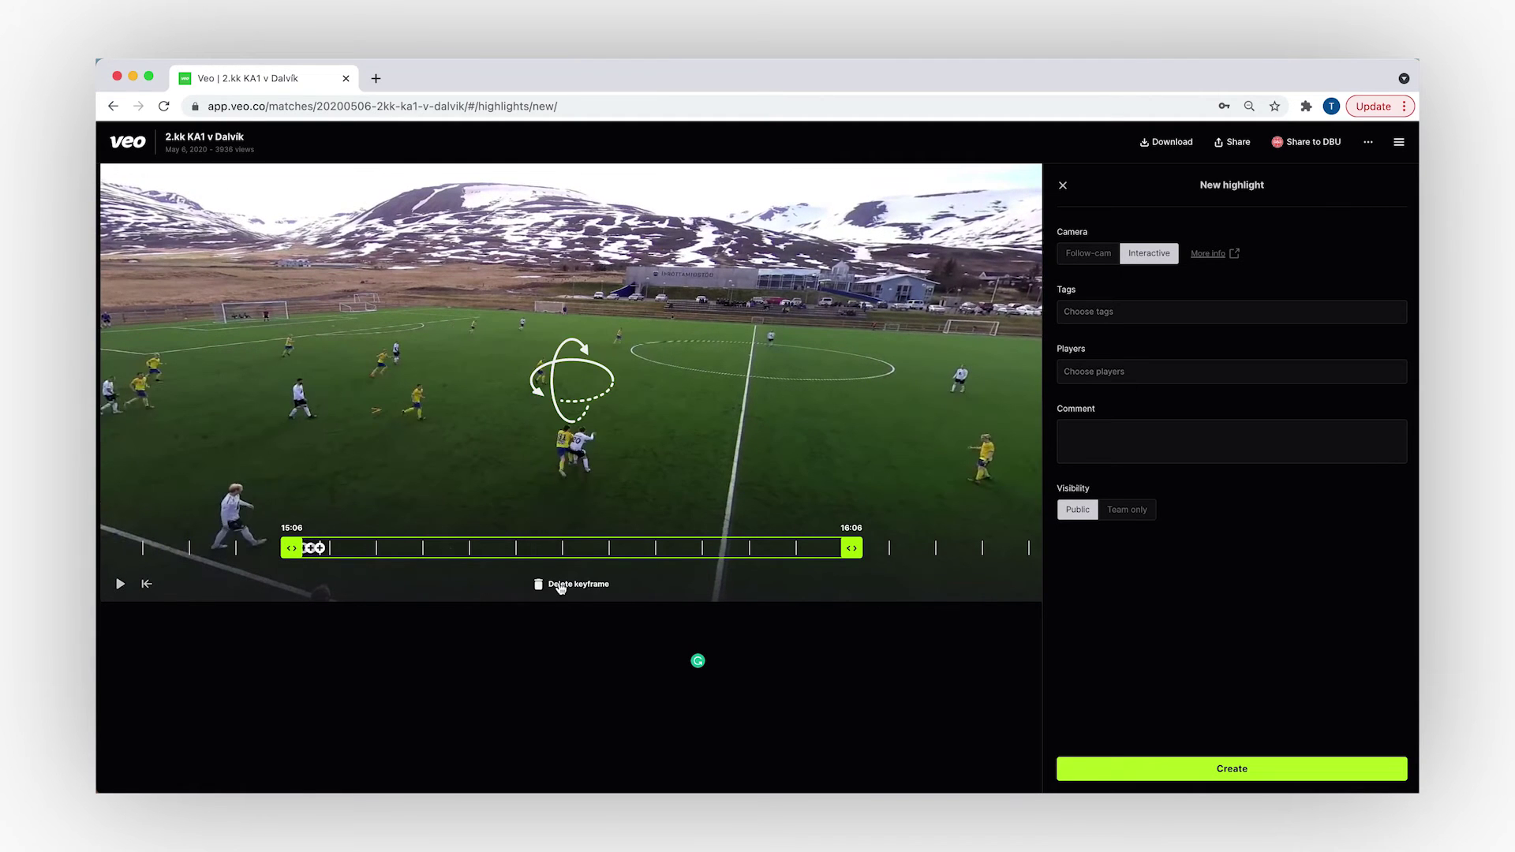
left_click_drag(845, 554, 506, 555)
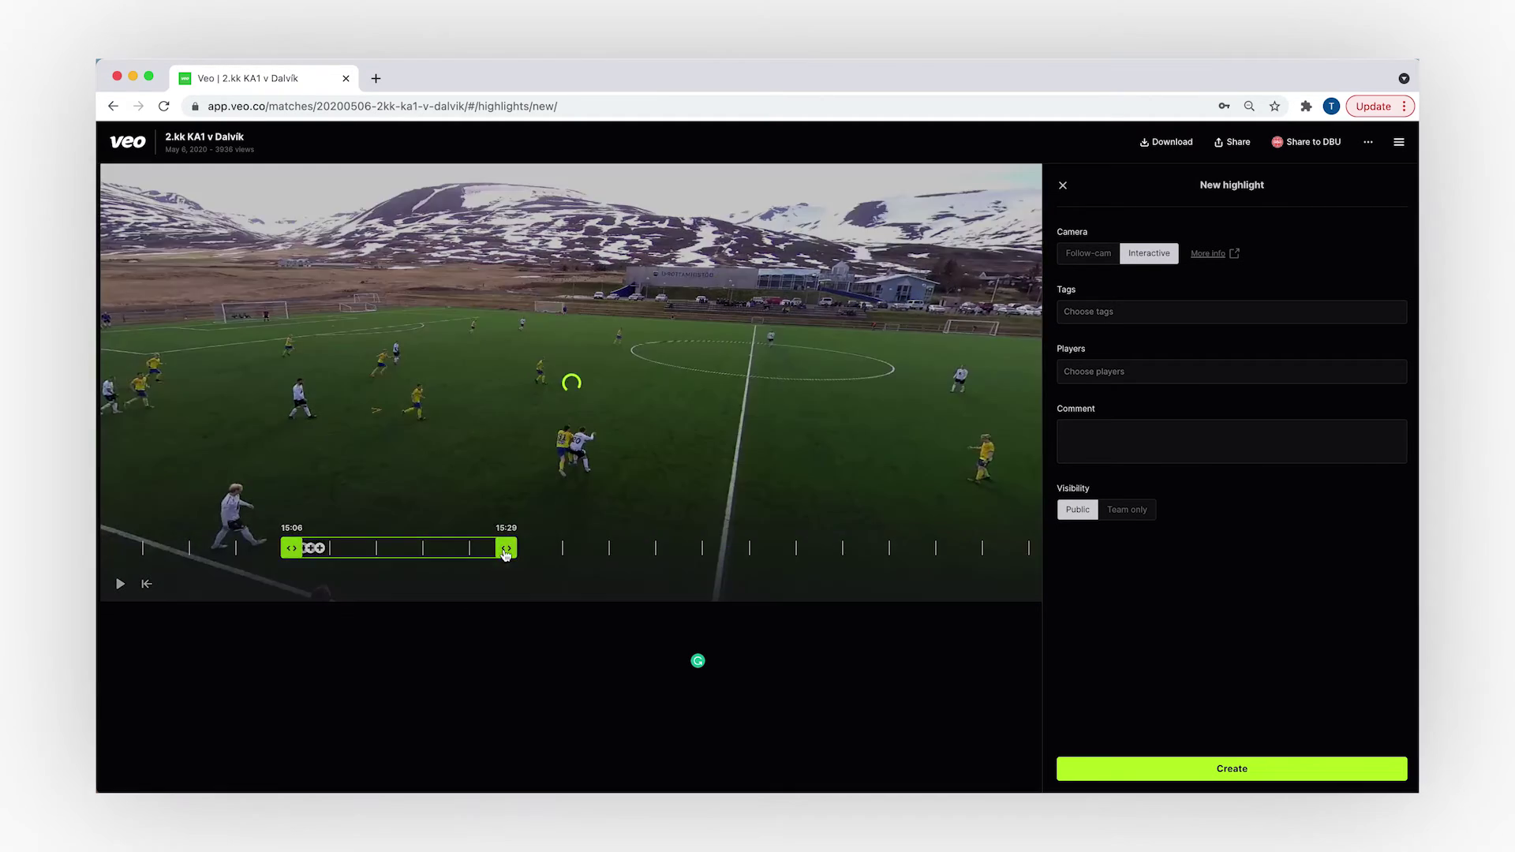
- Tag the highlight Defensive Positioning, attach a player, and start a comment
left_click(1082, 316)
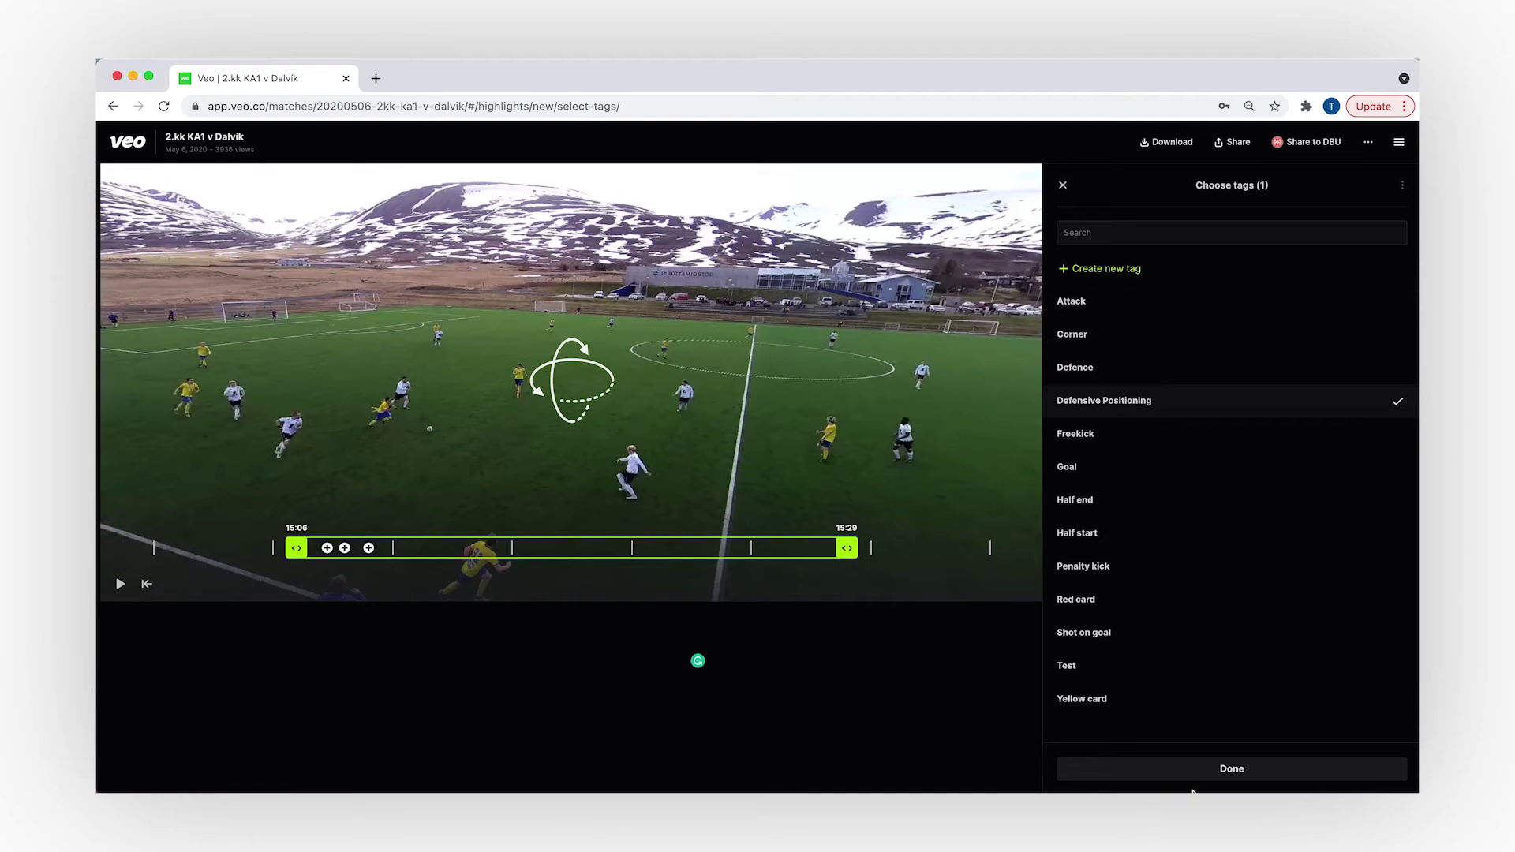
left_click(1191, 777)
left_click(1103, 379)
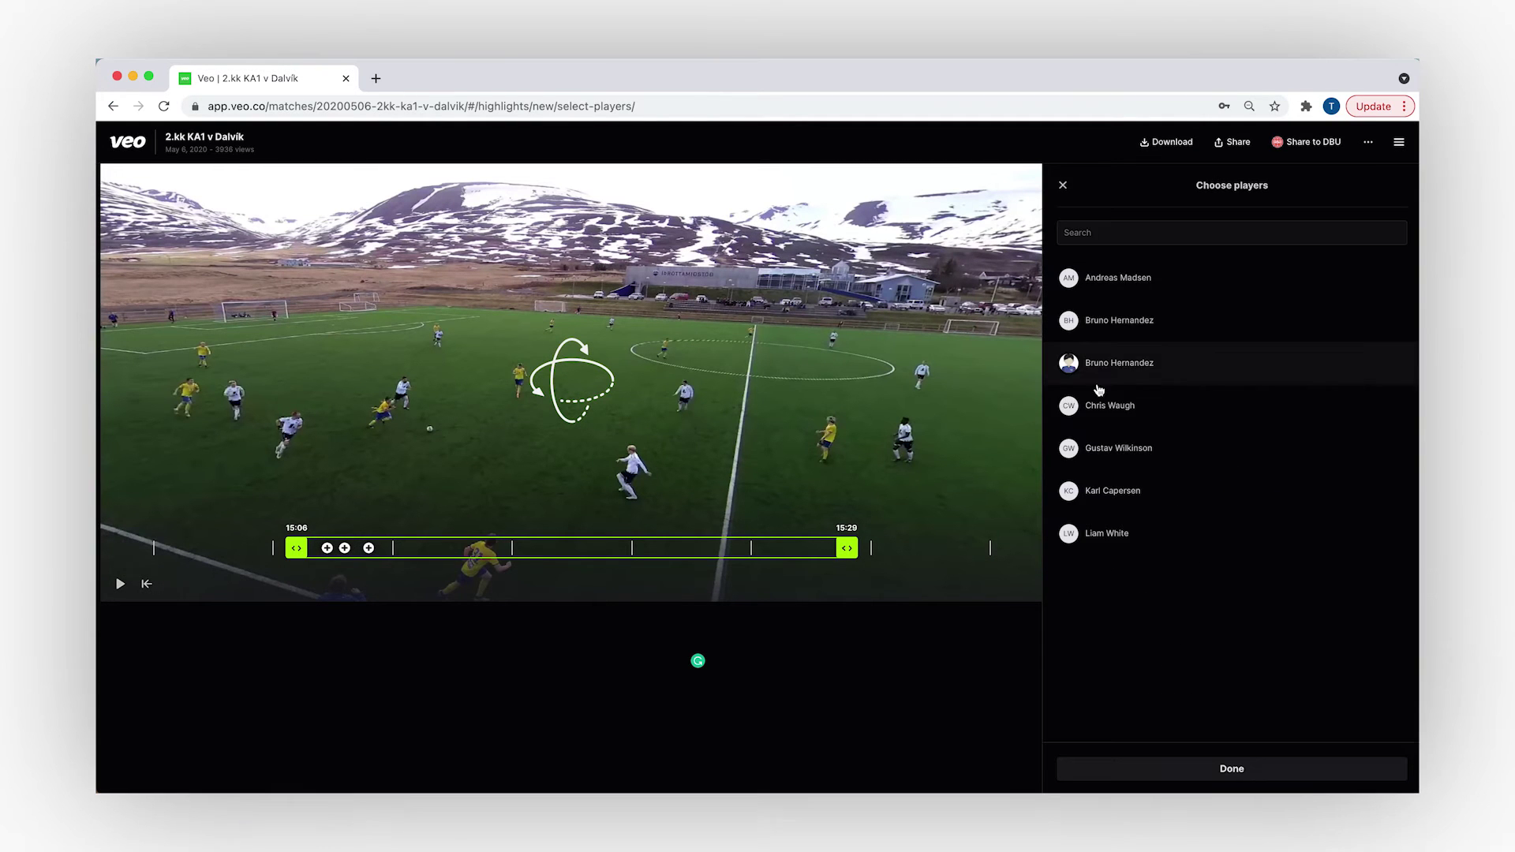
left_click(1159, 771)
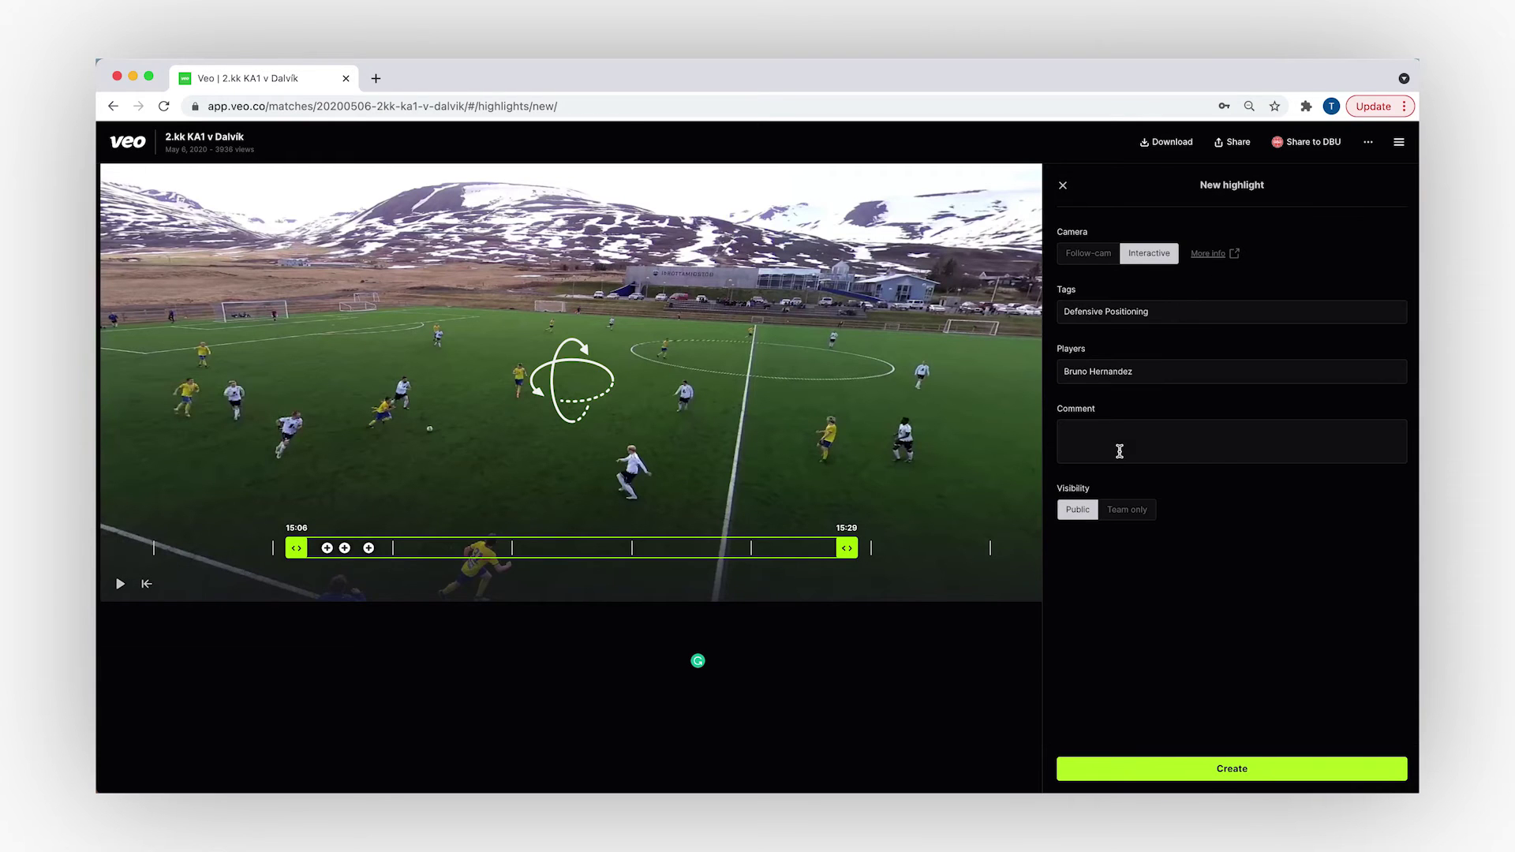
left_click(1119, 451)
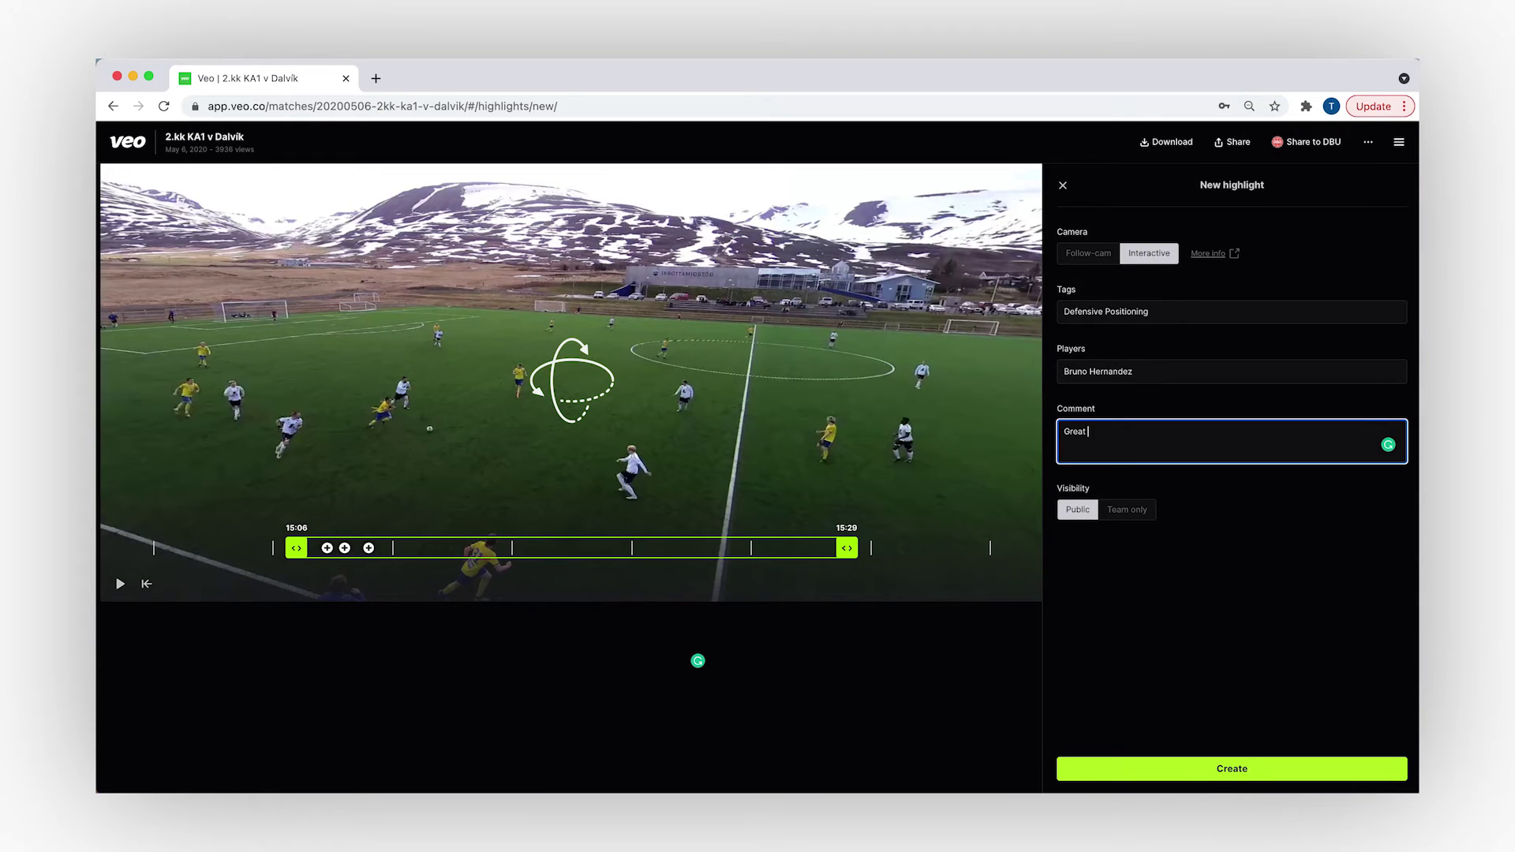
left_click(357, 207)
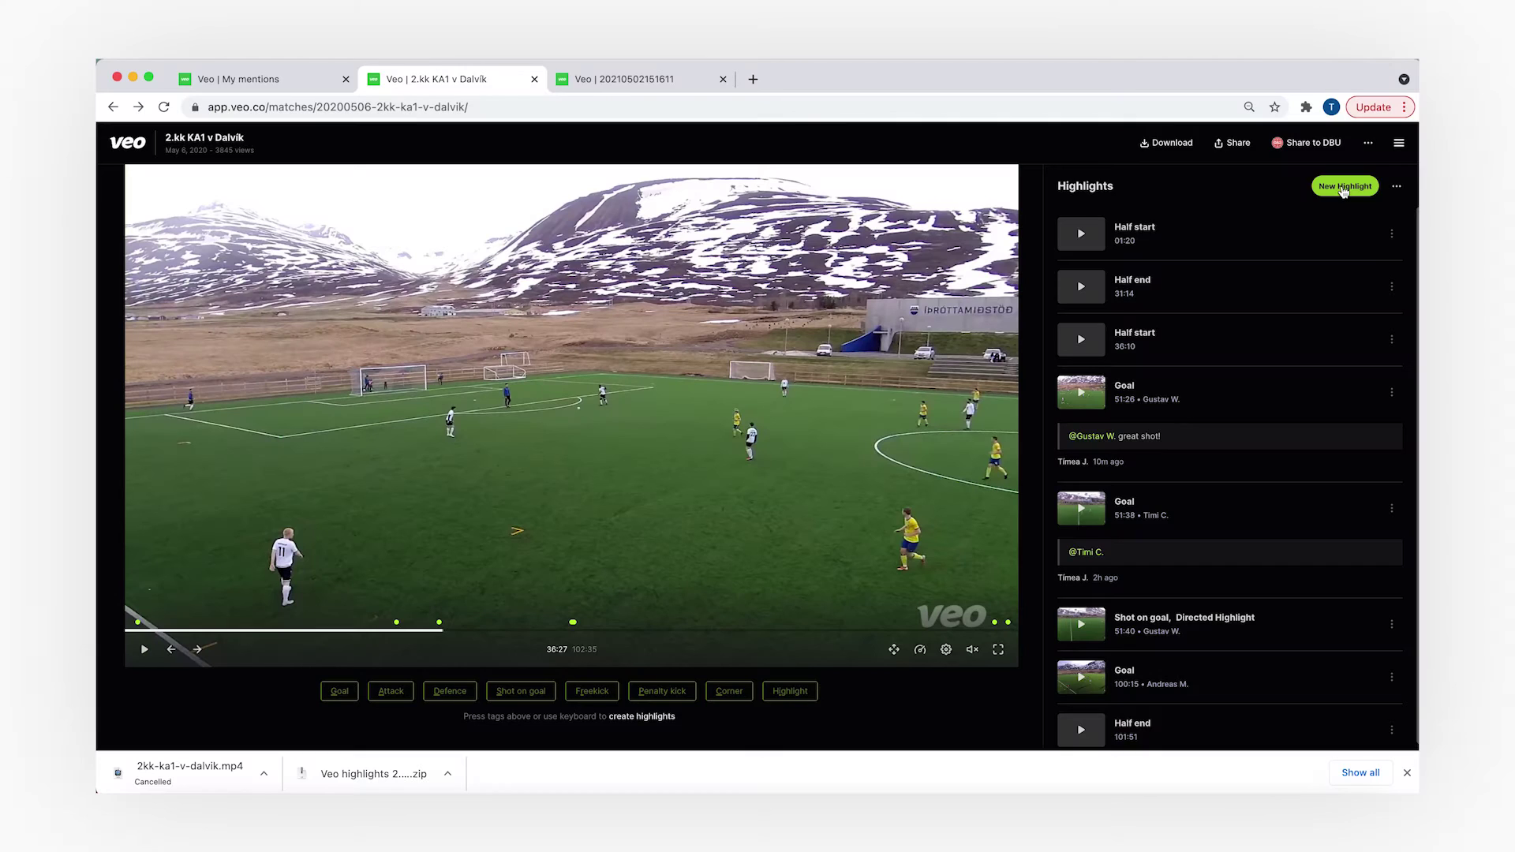
- Create a new 36:13–36:43 highlight and switch to drawing on its video
left_click(1343, 190)
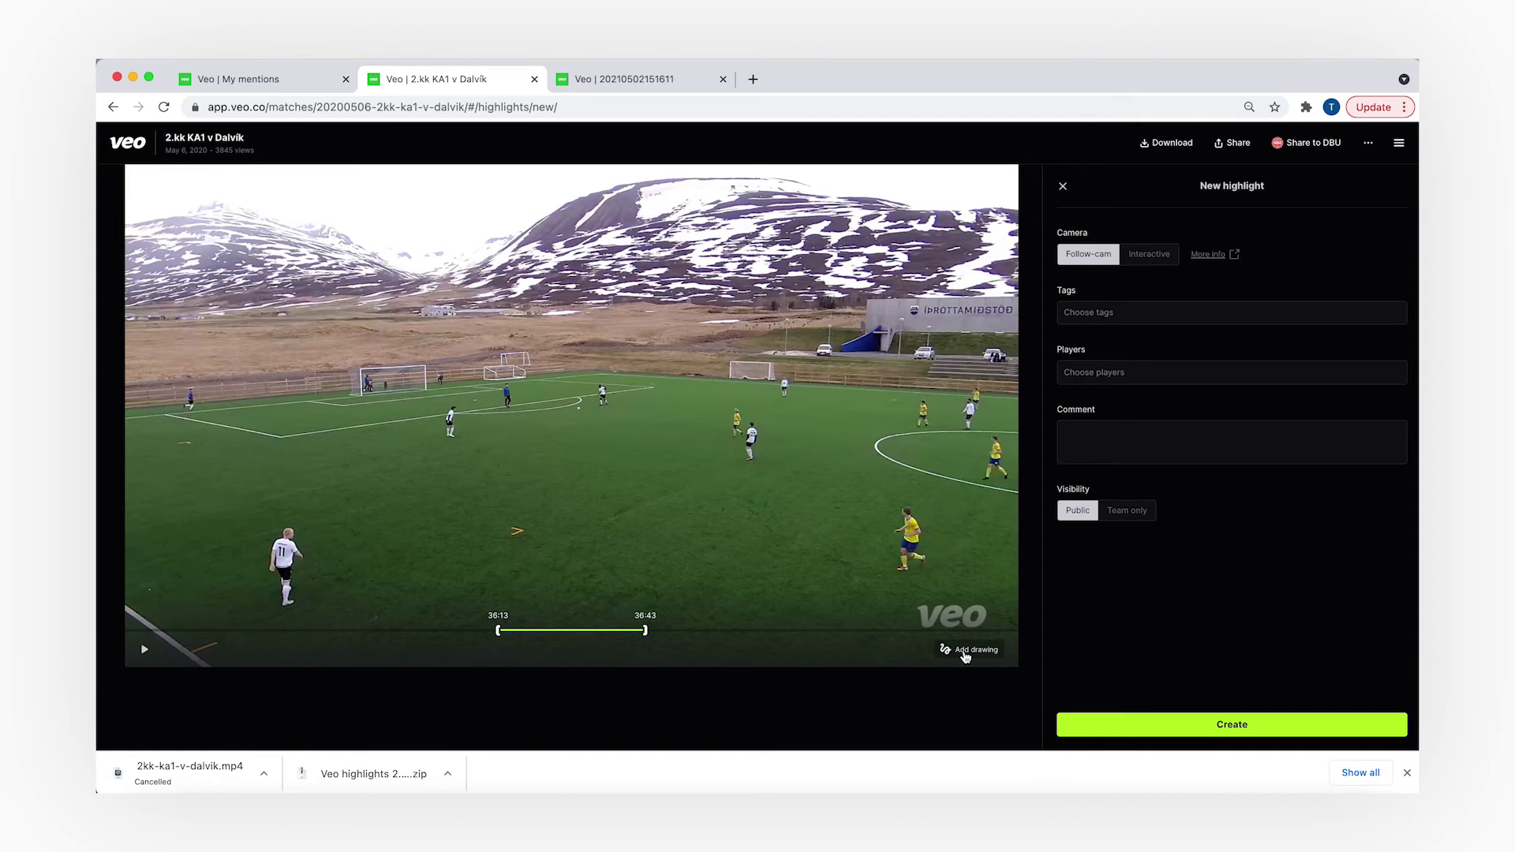
left_click(964, 653)
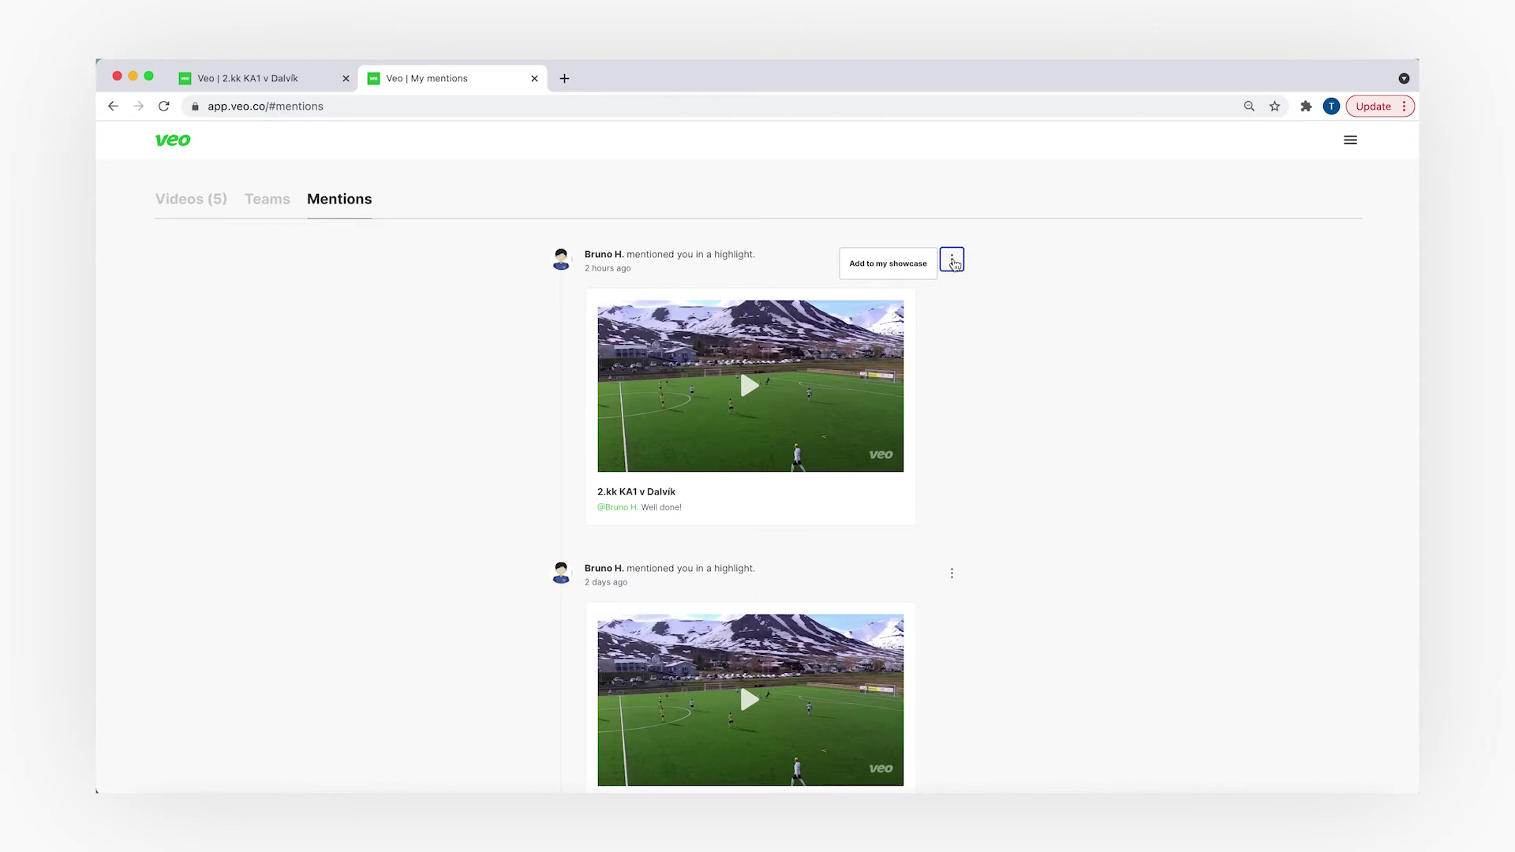
- Add the mentioned 2.kk KA1 v Dalvík highlight to my showcase and view it on My profile
left_click(919, 271)
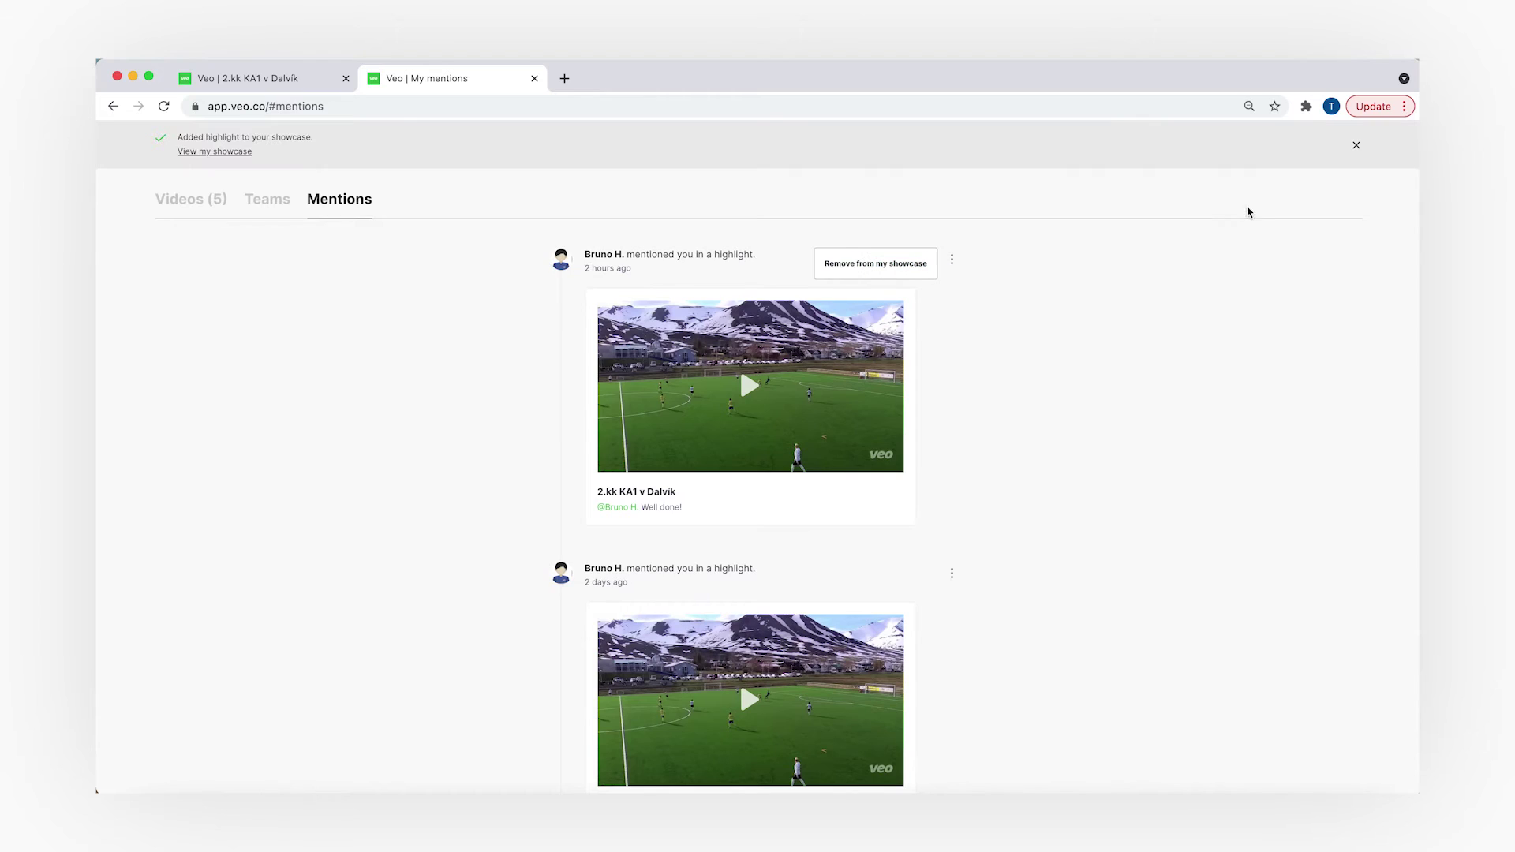
left_click(1356, 149)
left_click(1351, 142)
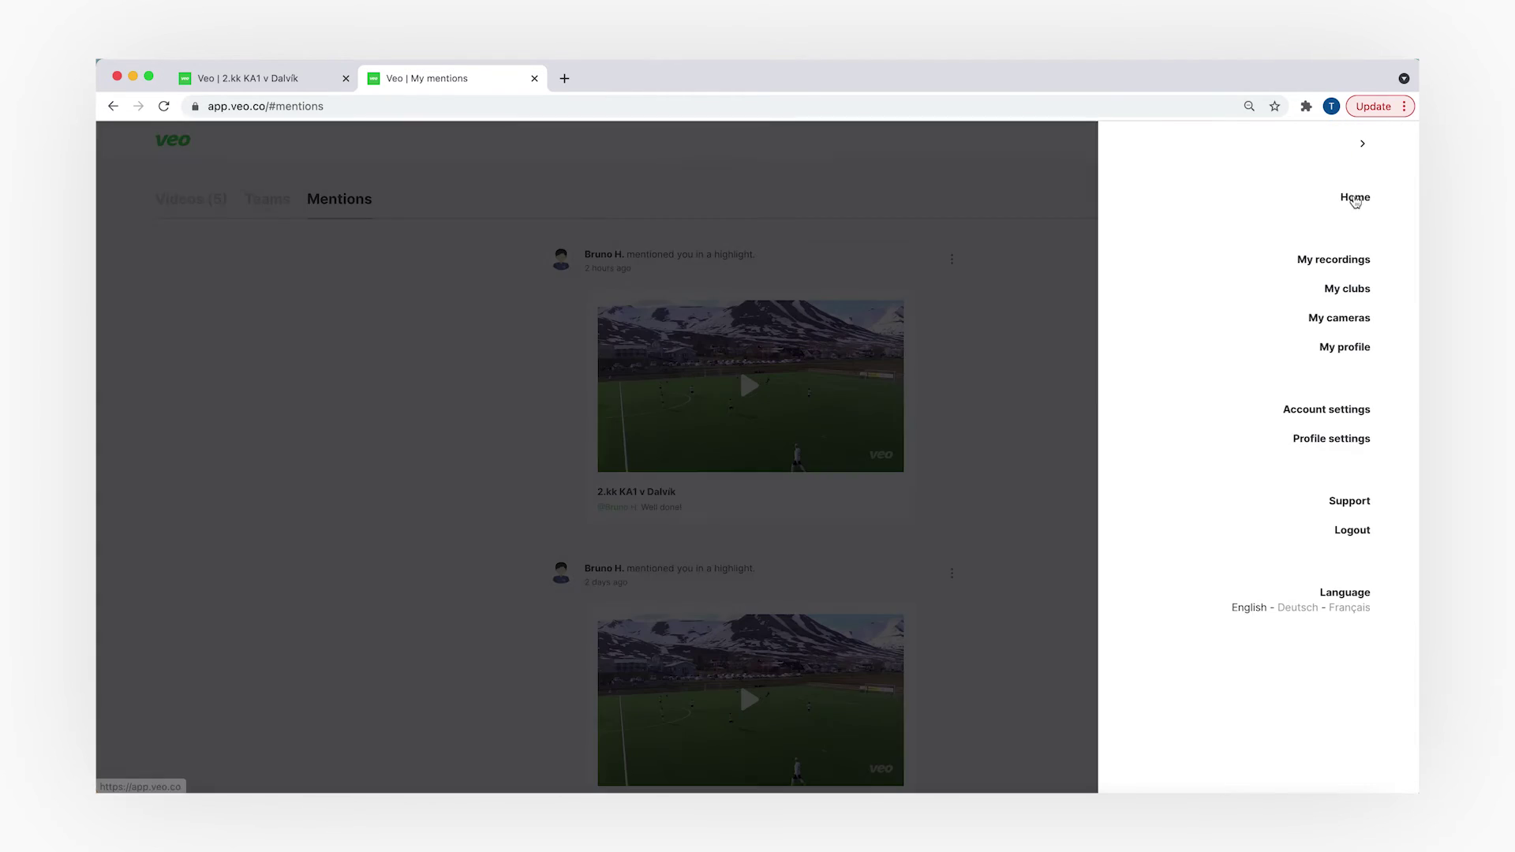
left_click(1348, 350)
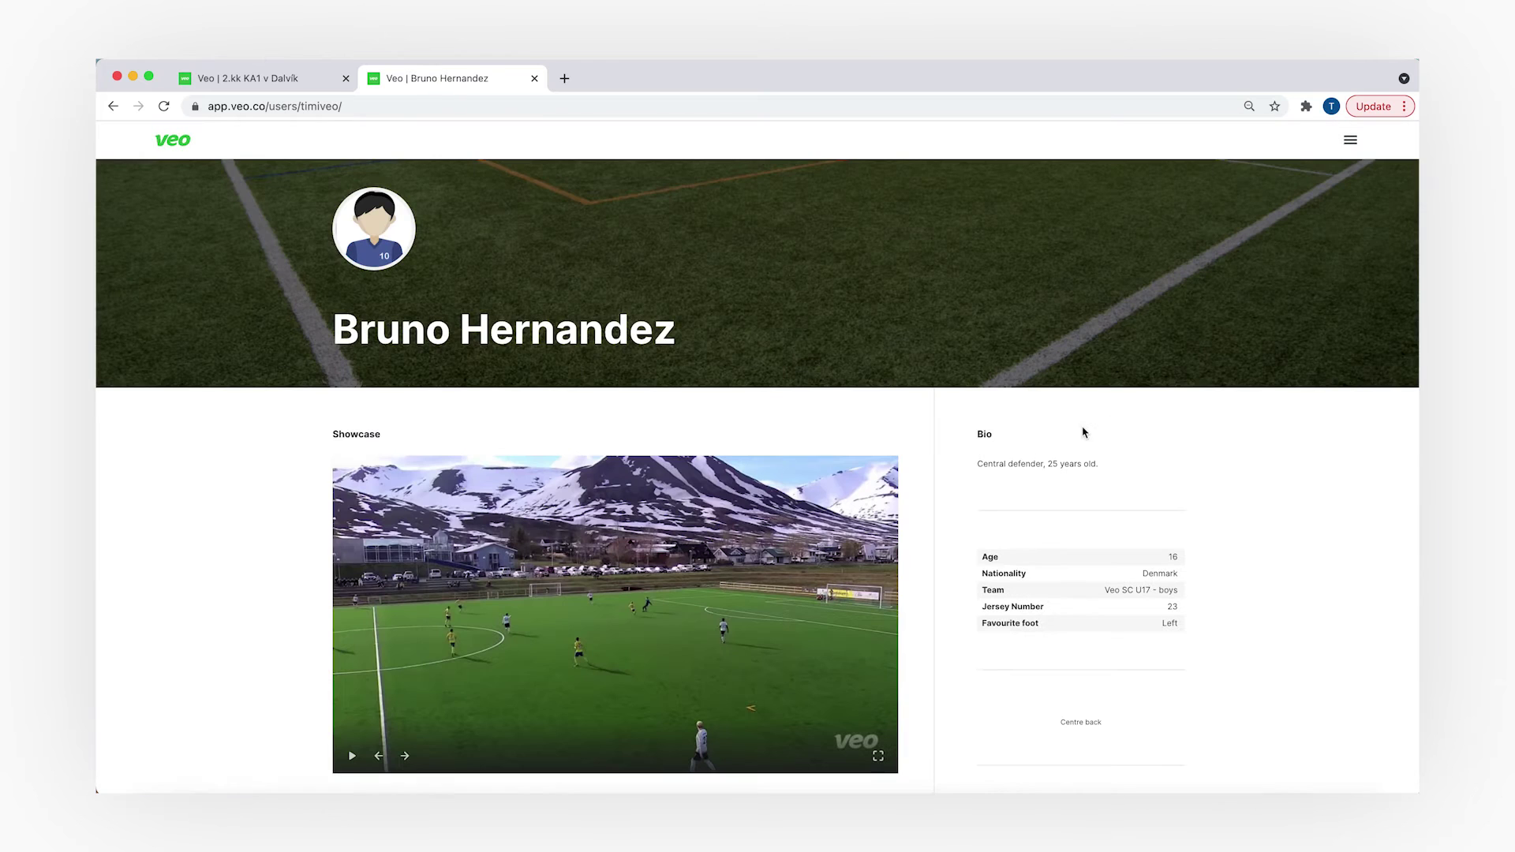
scroll(794, 329, "down", 3)
scroll(794, 328, "up", 3)
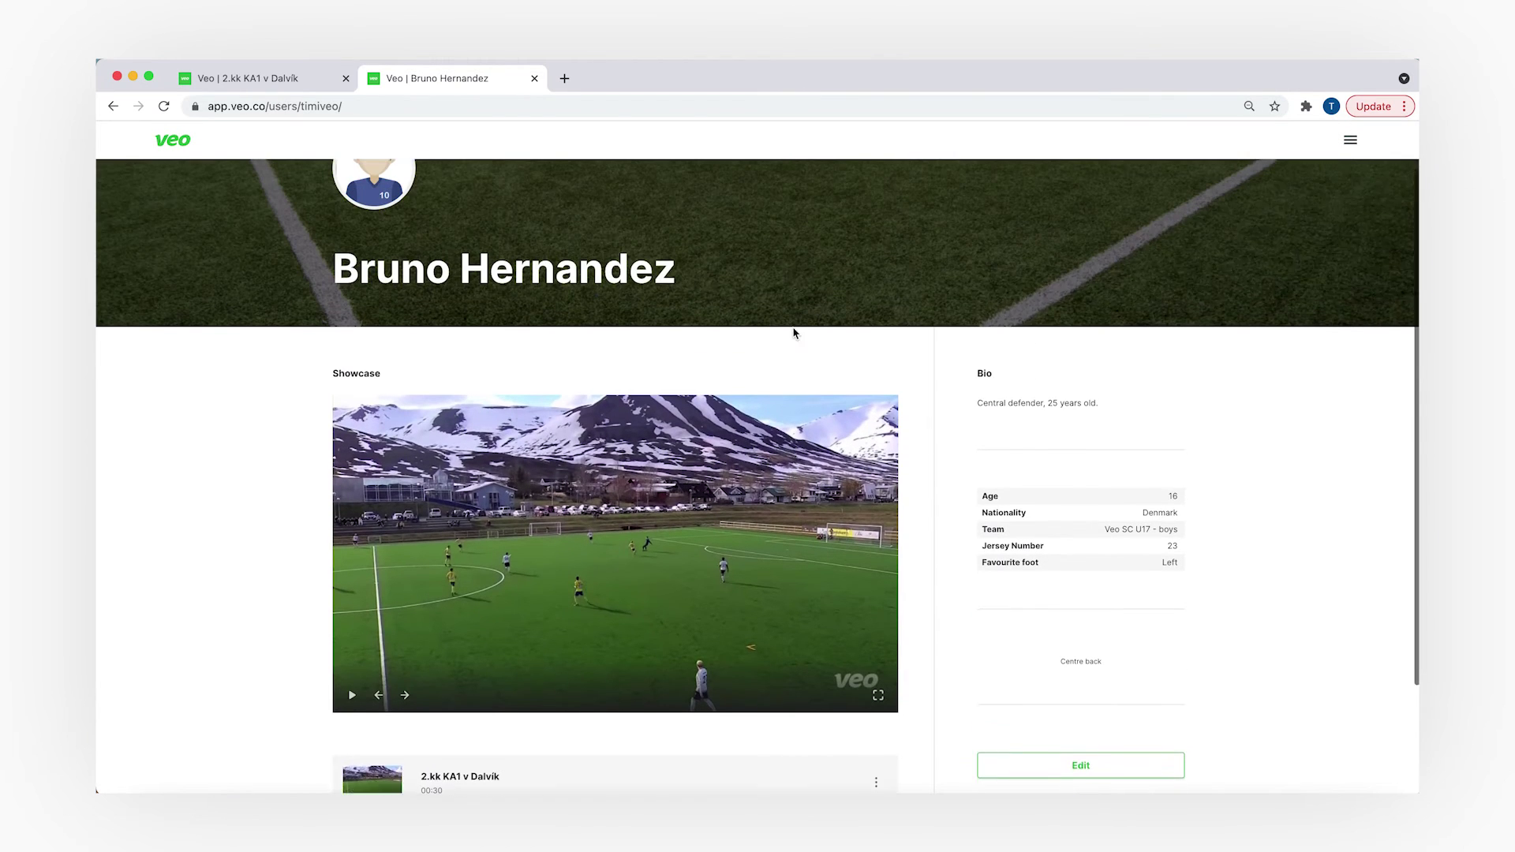
left_click(738, 101)
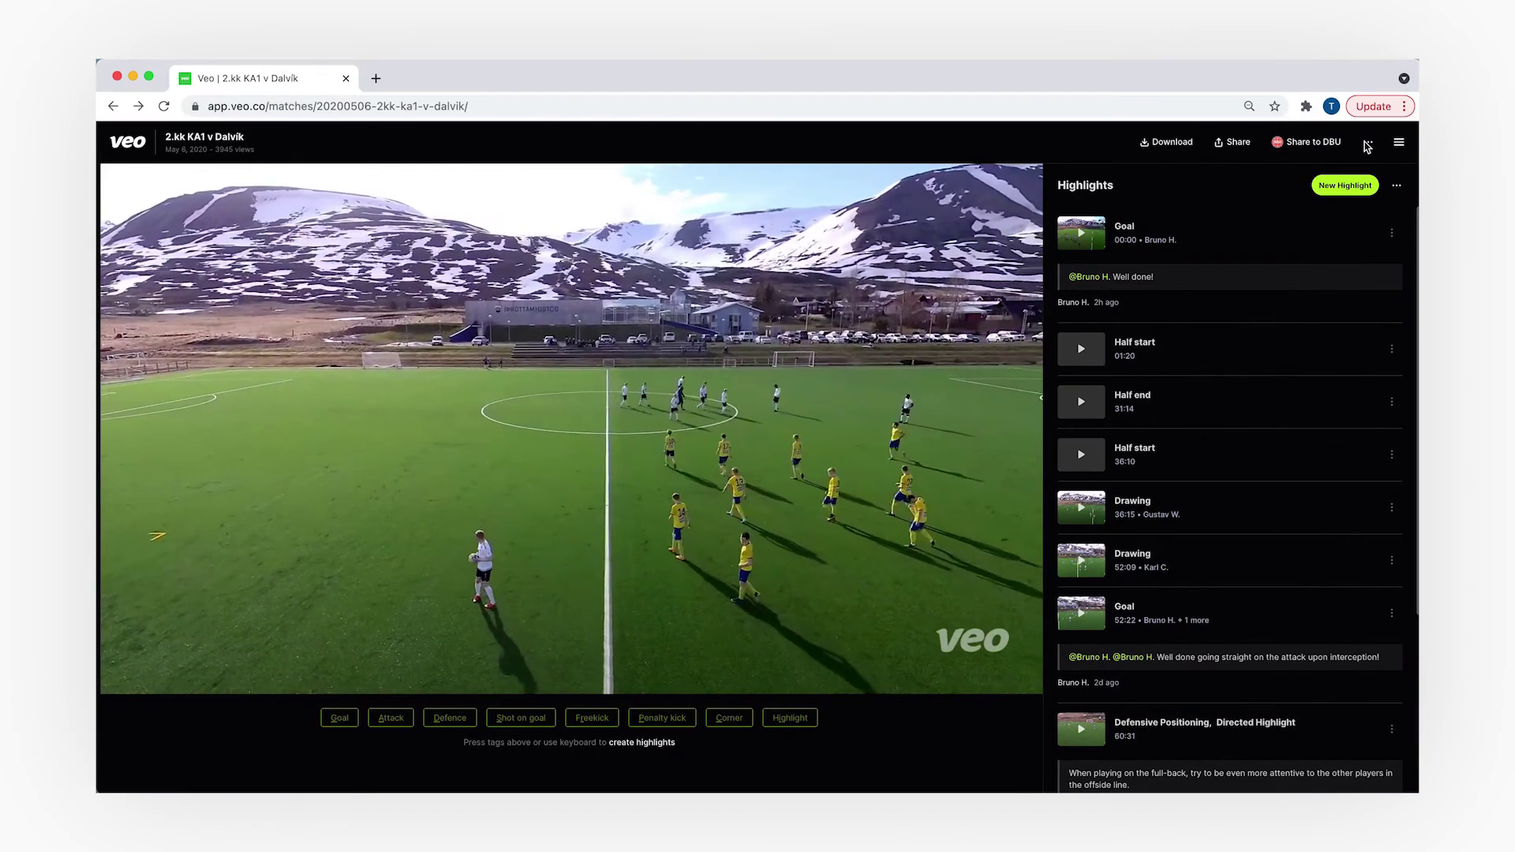
- Put the match into edit mode and open the Drawing 52:09 highlight for editing
left_click(1368, 143)
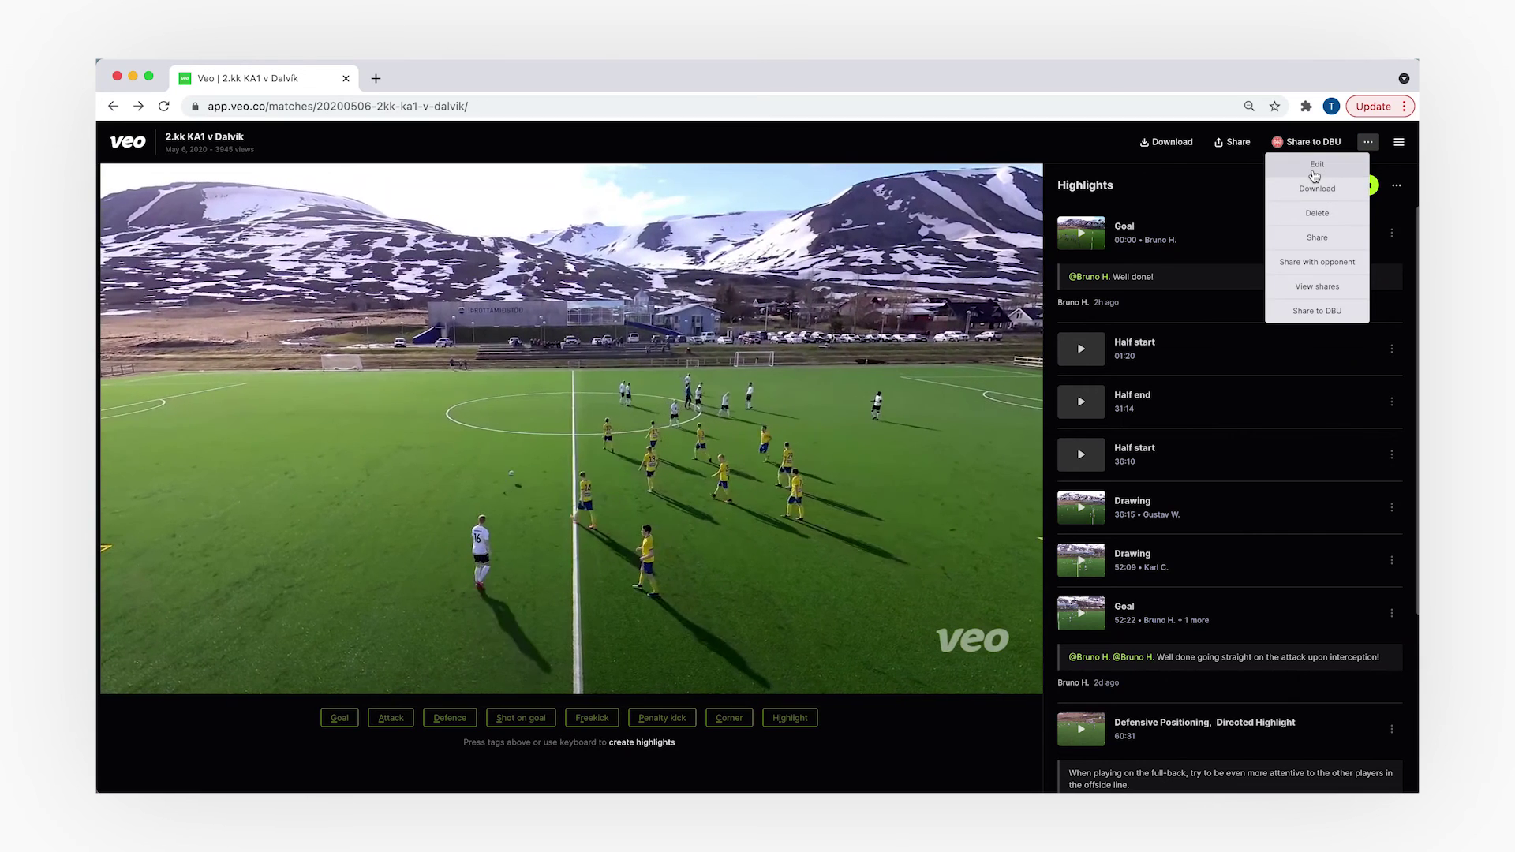
left_click(1301, 175)
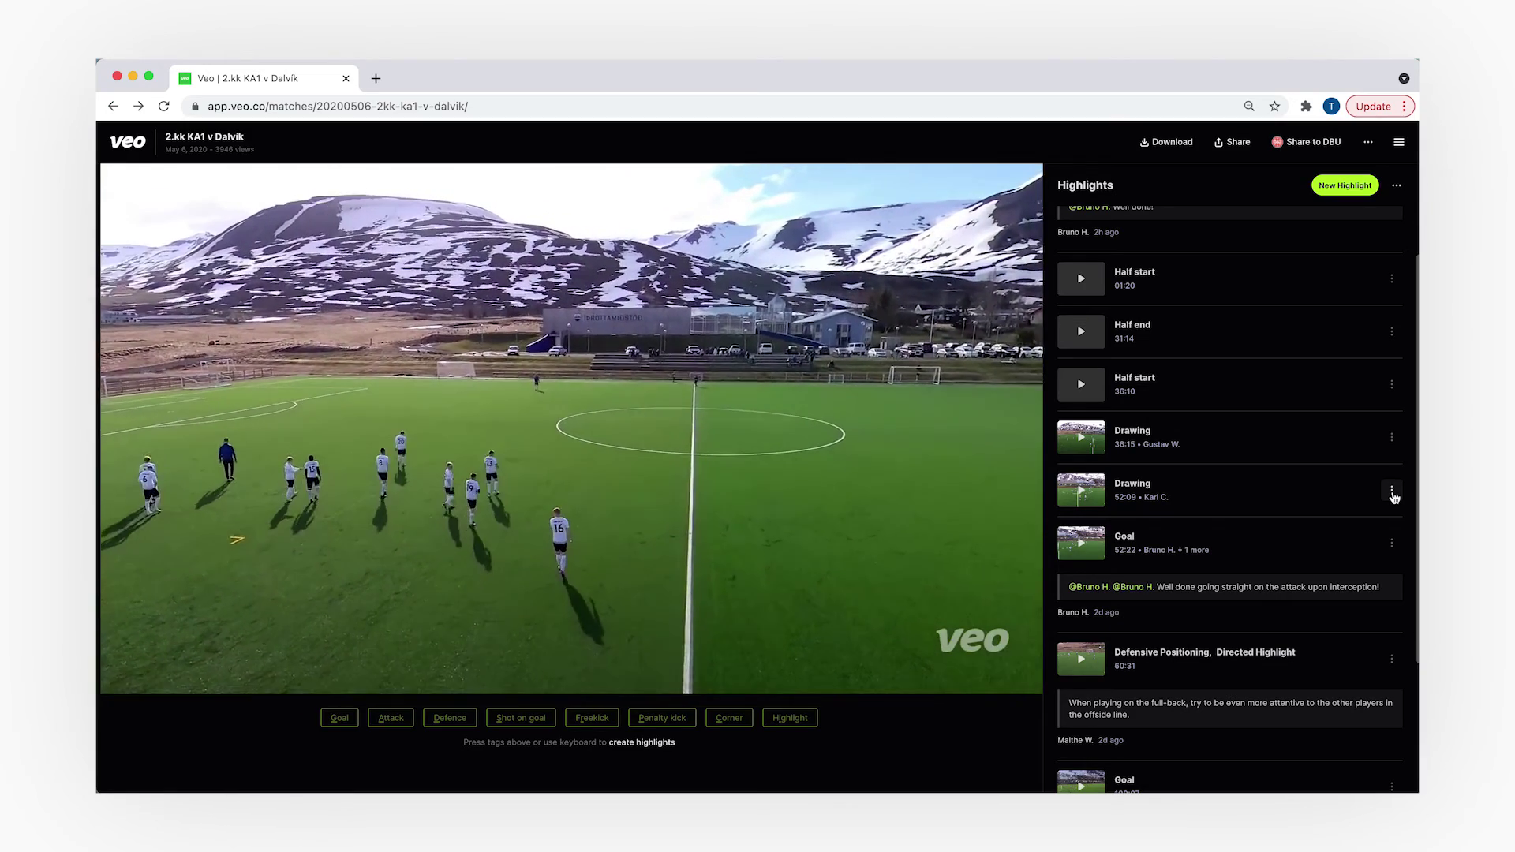
left_click(1392, 492)
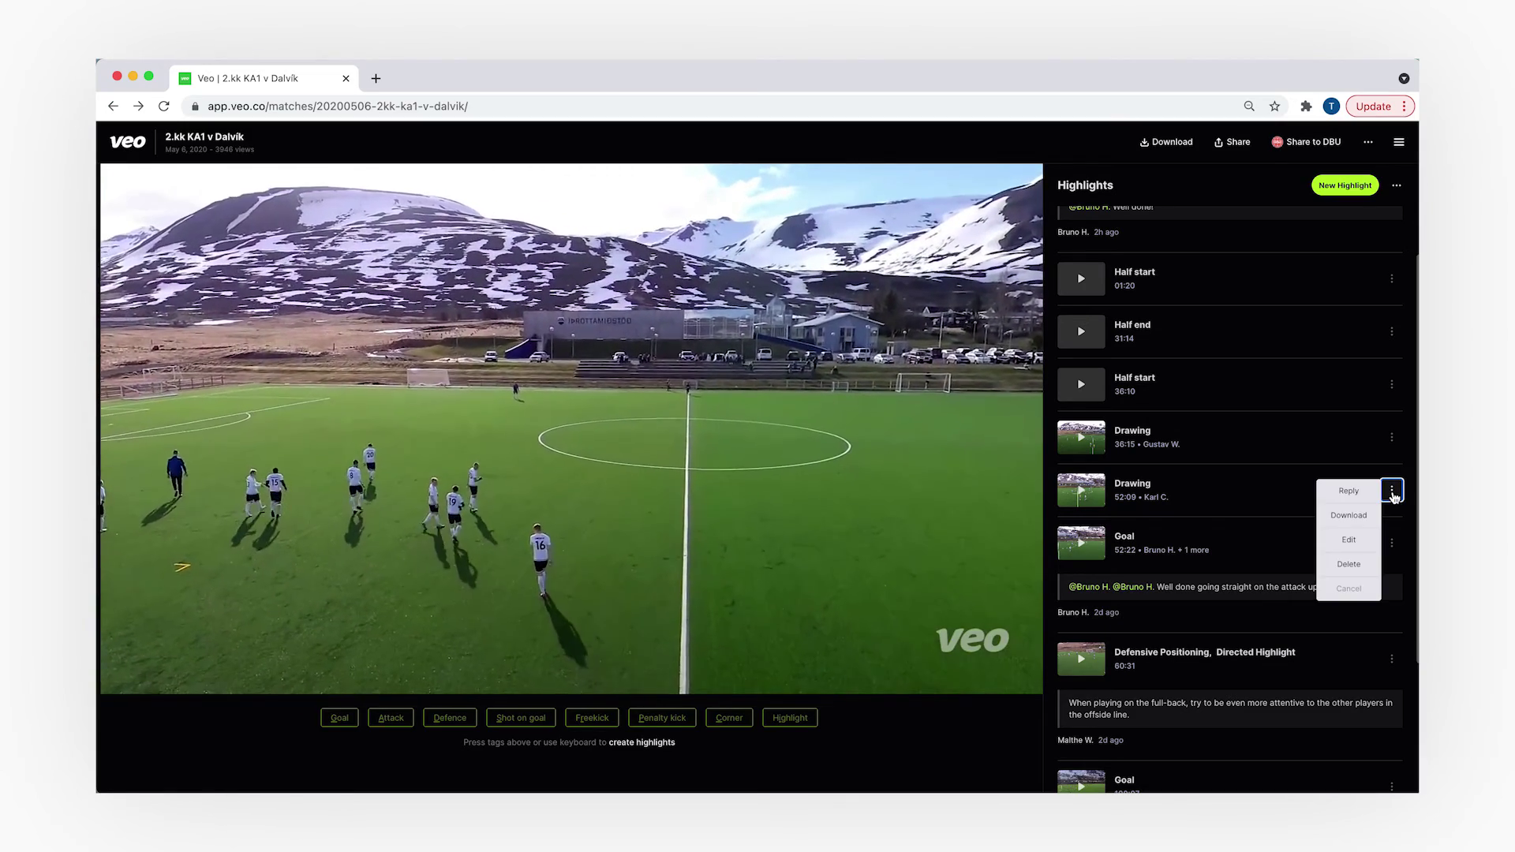
left_click(1349, 542)
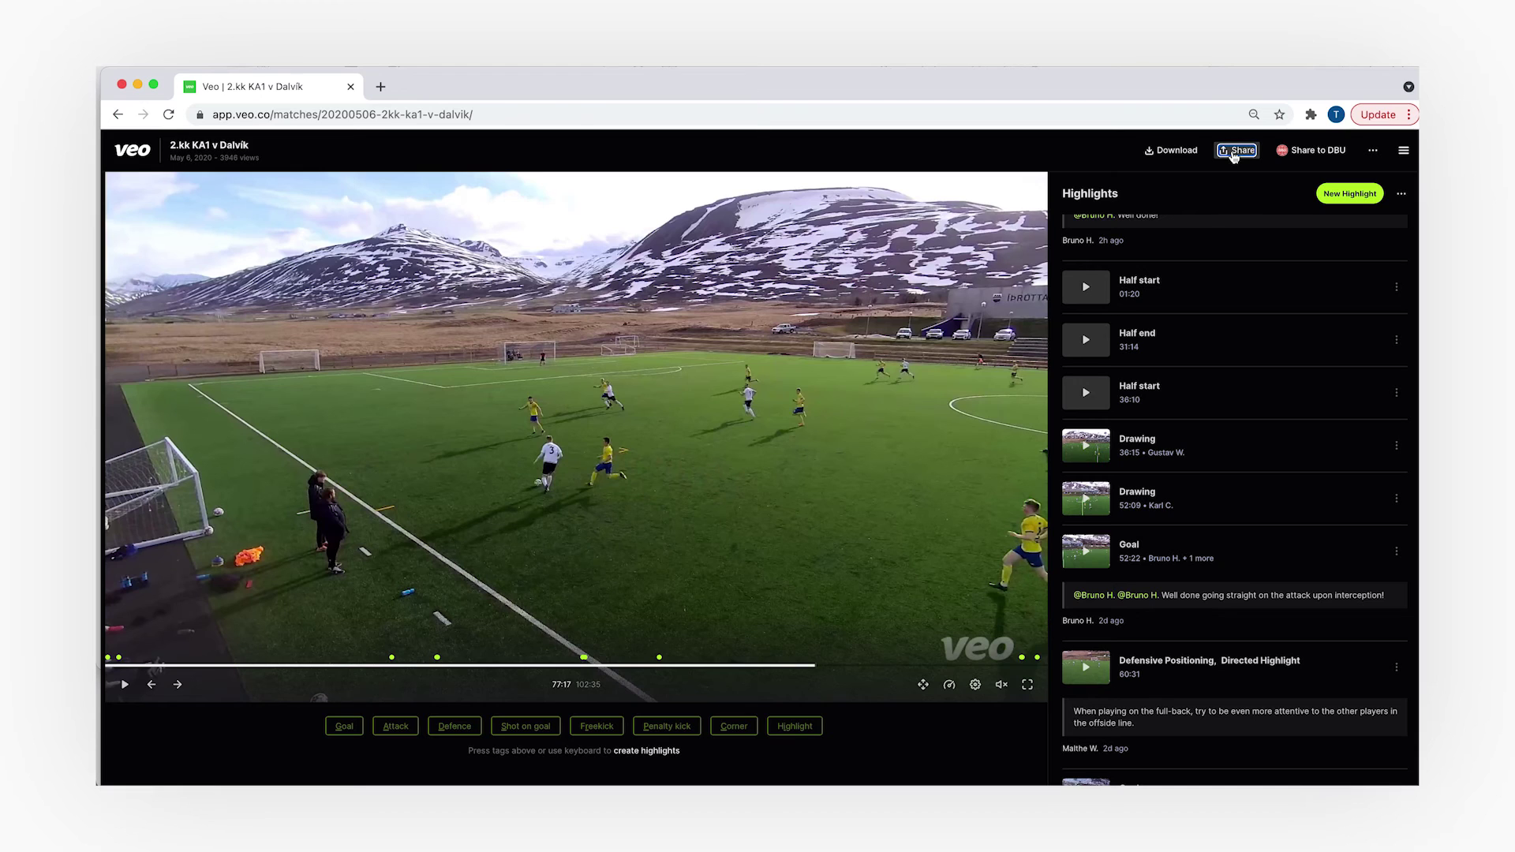
- Bring up download options for the full 2.kk KA1 v Dalvík match and the Drawing 36:15 highlight
left_click(1236, 150)
left_click(1396, 447)
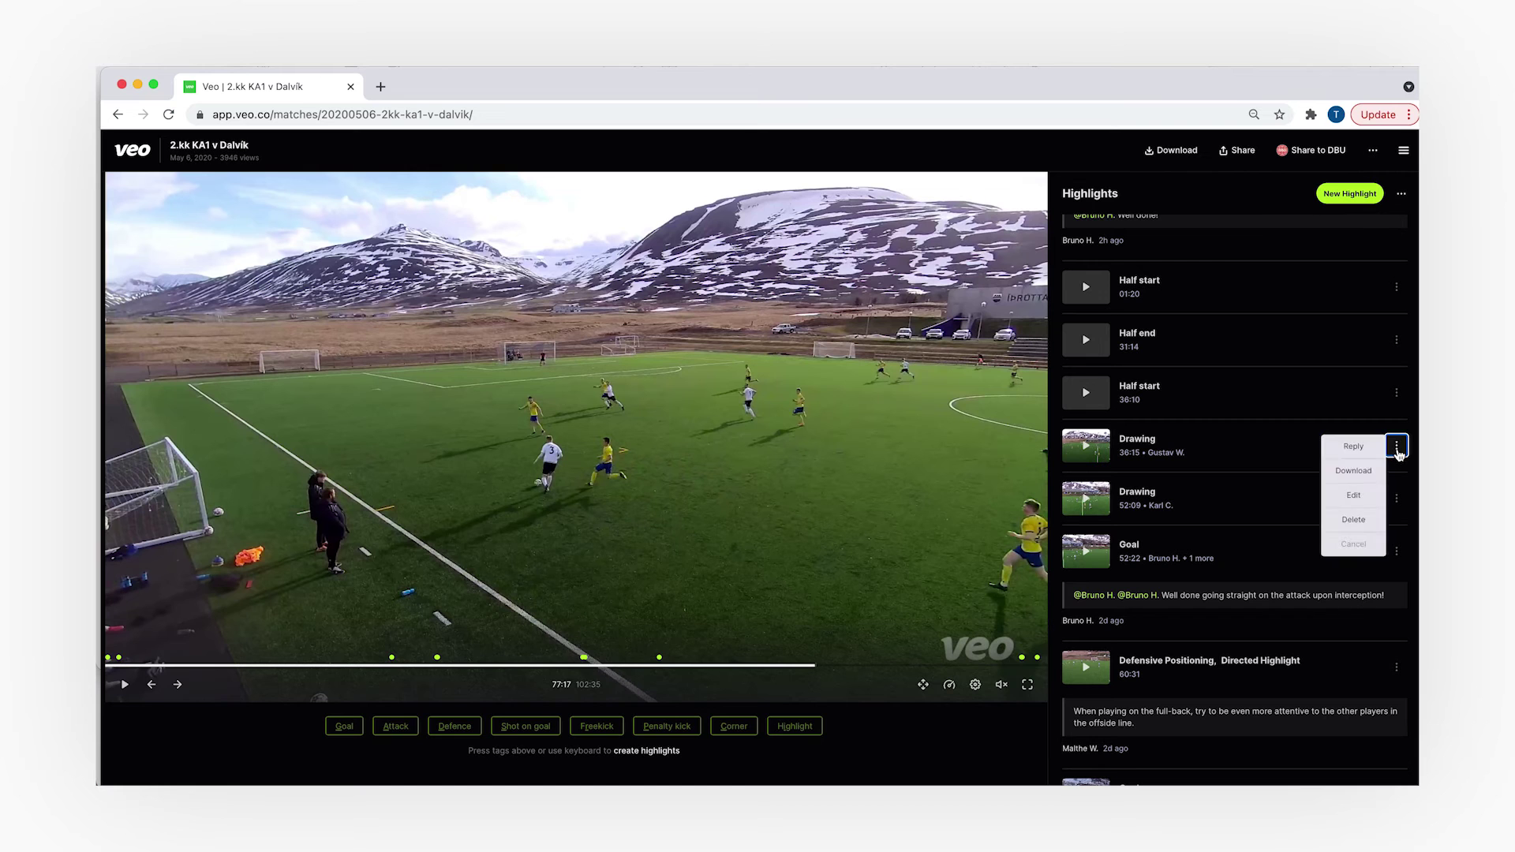